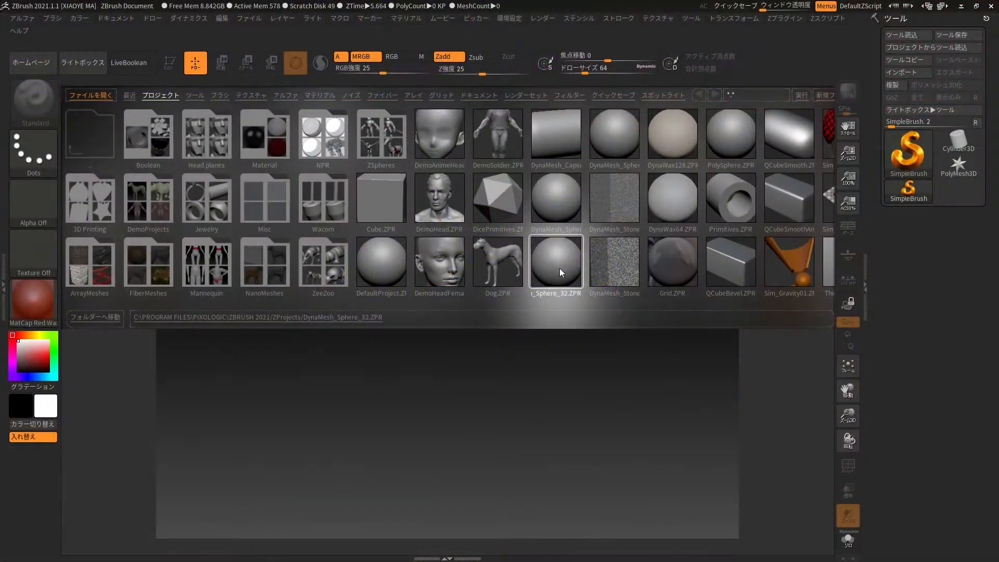
- Open the DynaMesh_Sphere_32 project and pull the sphere into an elongated shoe-like mass with the Move brush
{"action": "double_click", "coordinate": [559, 273]}
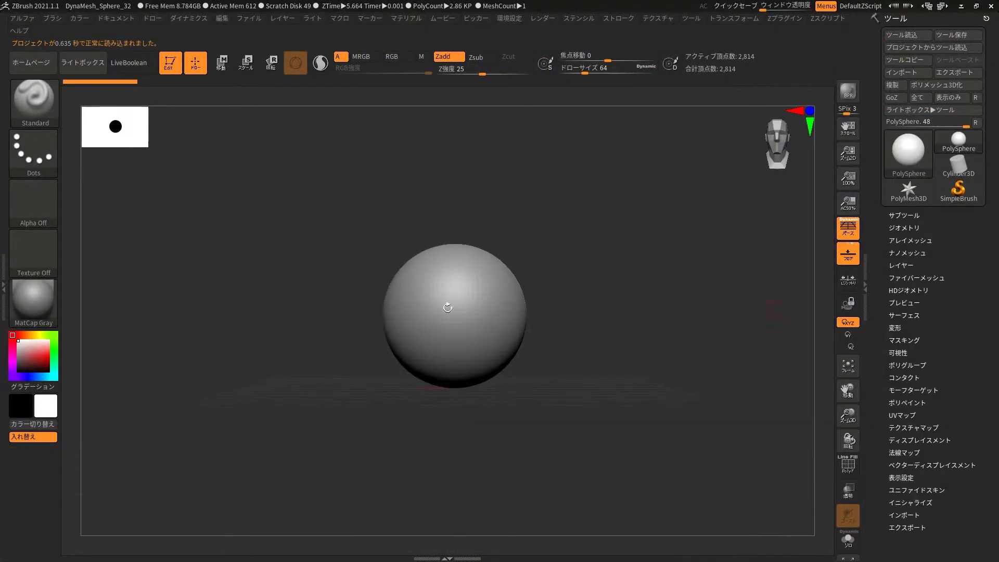
{"action": "mouse_move", "coordinate": [452, 365]}
{"action": "left_mouse_down"}
{"action": "mouse_move", "coordinate": [448, 401]}
{"action": "mouse_move", "coordinate": [508, 323]}
{"action": "mouse_move", "coordinate": [509, 305]}
{"action": "left_mouse_up"}
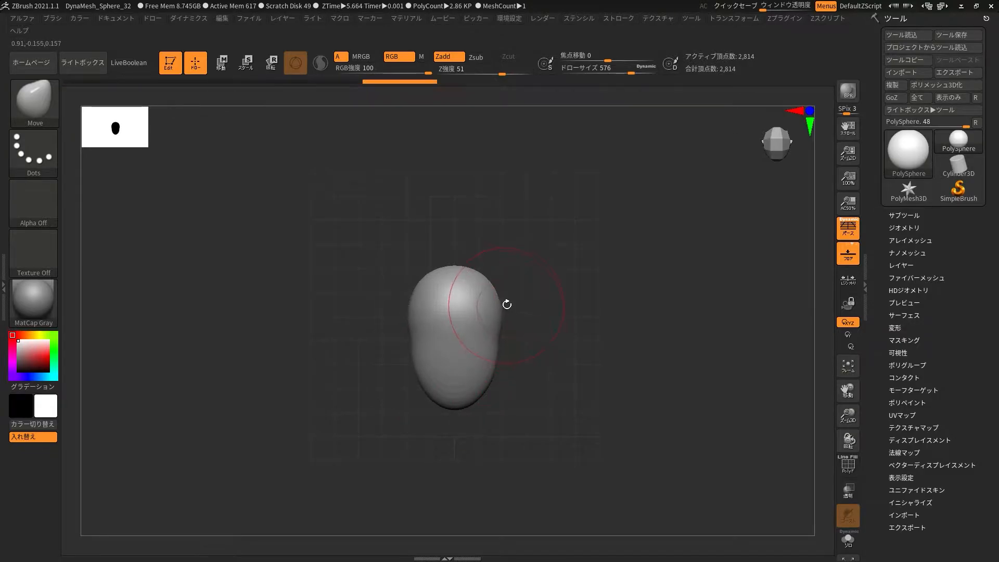
{"action": "mouse_move", "coordinate": [583, 397]}
{"action": "left_mouse_down"}
{"action": "mouse_move", "coordinate": [589, 283]}
{"action": "mouse_move", "coordinate": [648, 345]}
{"action": "left_mouse_up"}
{"action": "mouse_move", "coordinate": [522, 331]}
{"action": "left_mouse_down"}
{"action": "mouse_move", "coordinate": [550, 350]}
{"action": "mouse_move", "coordinate": [487, 365]}
{"action": "mouse_move", "coordinate": [508, 391]}
{"action": "mouse_move", "coordinate": [584, 315]}
{"action": "mouse_move", "coordinate": [573, 310]}
{"action": "left_mouse_up"}
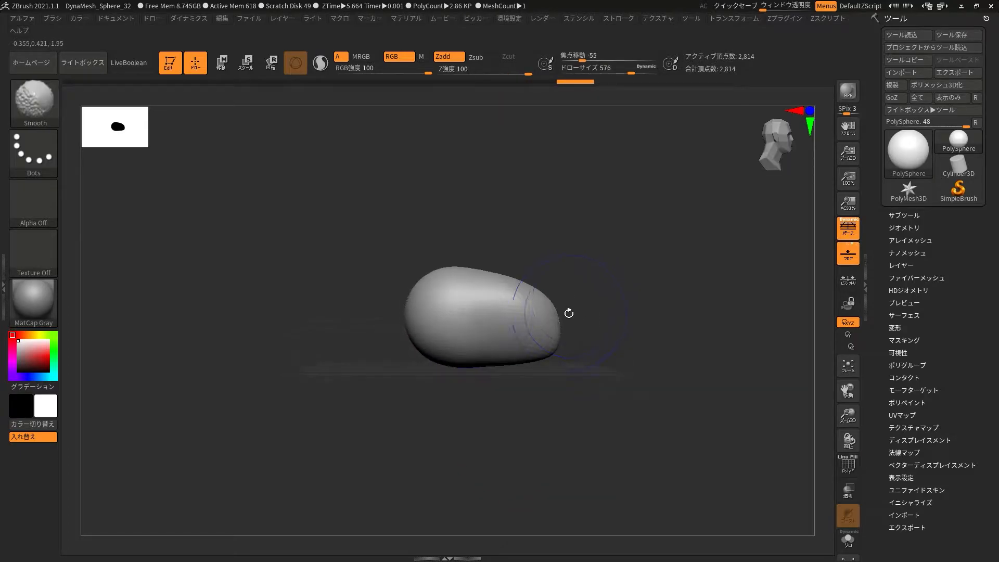
{"action": "left_click_drag", "start_coordinate": [403, 332], "coordinate": [397, 352]}
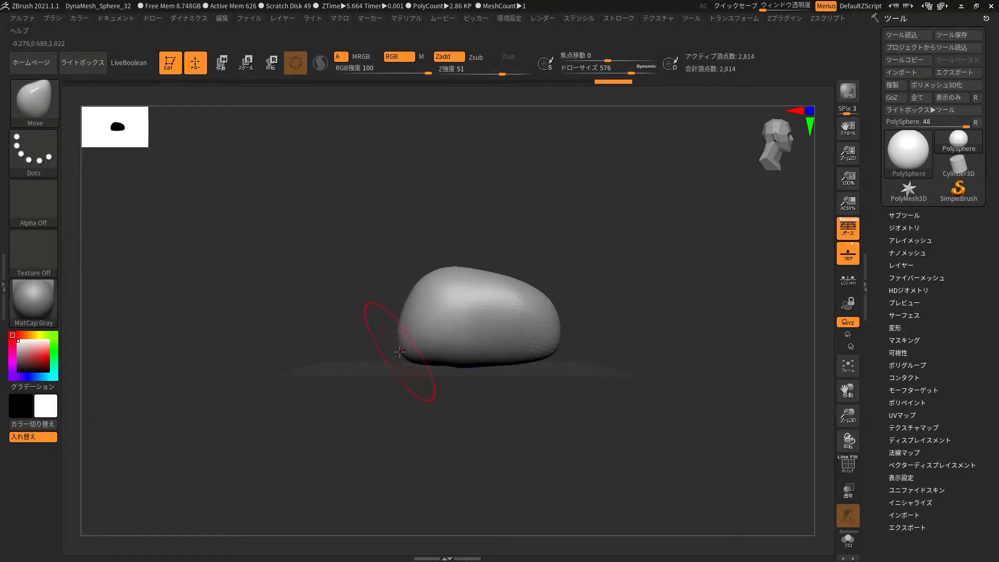
- Cut away the underside of the mass with a rectangular trim brush to form a flat base
{"action": "key", "text": "ctrl+shift"}
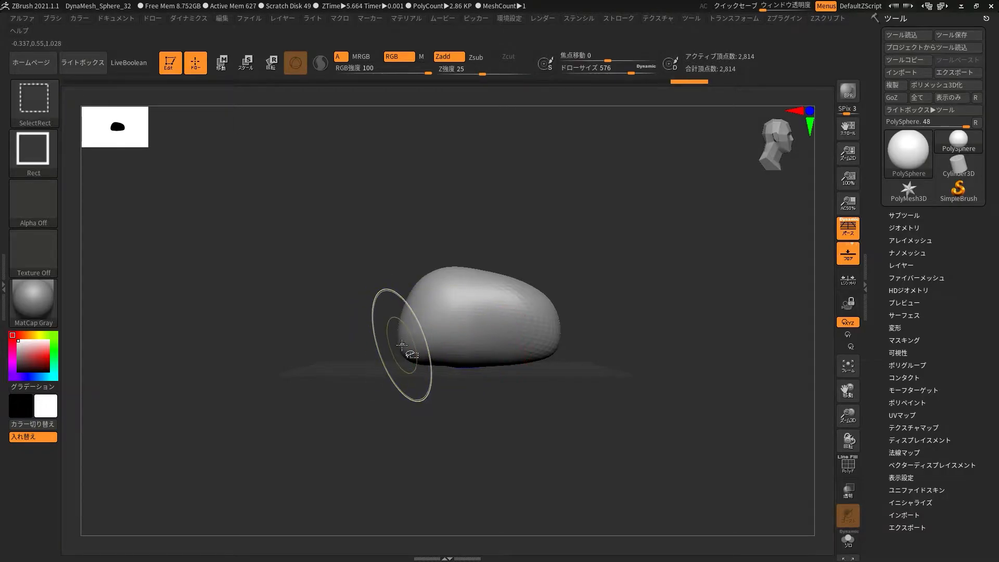
{"action": "left_click", "coordinate": [34, 102]}
{"action": "left_click", "coordinate": [682, 177]}
{"action": "left_click_drag", "start_coordinate": [353, 337], "coordinate": [647, 485], "text": "ctrl+shift"}
- Smooth the heel end and push the upper surface down into a sloping instep with the Move brush
{"action": "mouse_move", "coordinate": [611, 397]}
{"action": "left_mouse_down"}
{"action": "mouse_move", "coordinate": [572, 294]}
{"action": "mouse_move", "coordinate": [605, 416]}
{"action": "mouse_move", "coordinate": [649, 346]}
{"action": "mouse_move", "coordinate": [630, 375]}
{"action": "mouse_move", "coordinate": [625, 367]}
{"action": "left_mouse_up"}
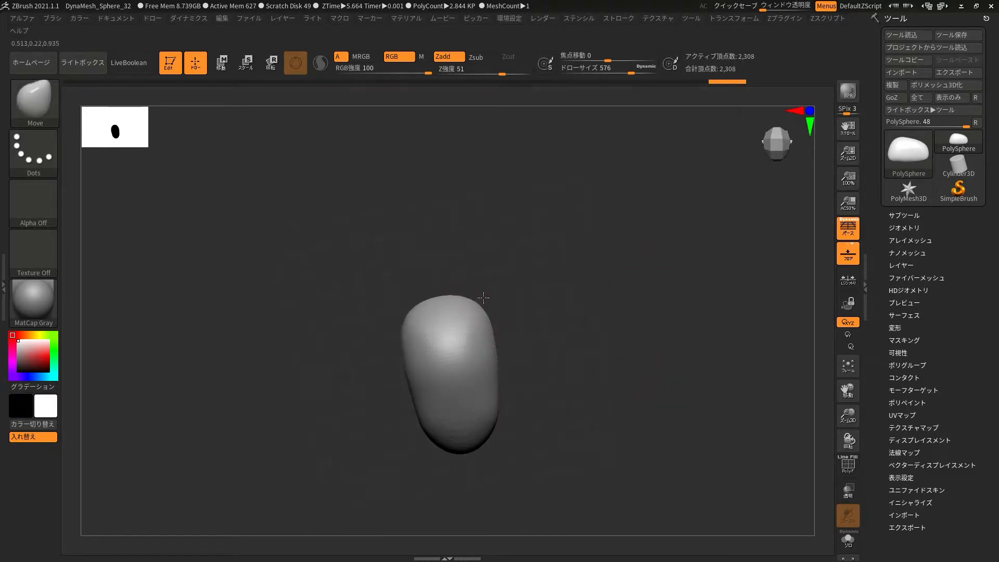
{"action": "left_click_drag", "start_coordinate": [484, 338], "coordinate": [462, 297], "text": "shift"}
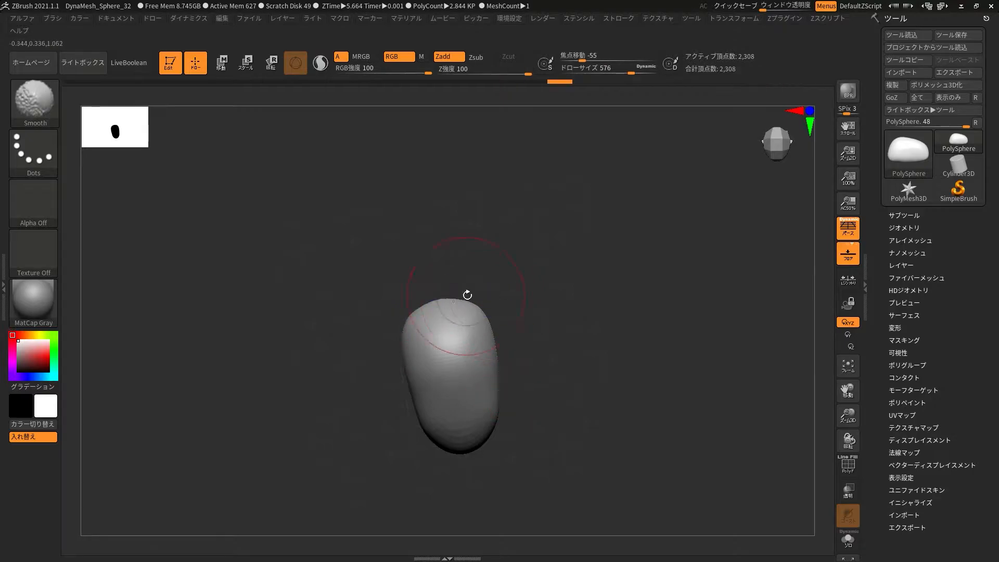
{"action": "left_click_drag", "start_coordinate": [550, 326], "coordinate": [677, 392]}
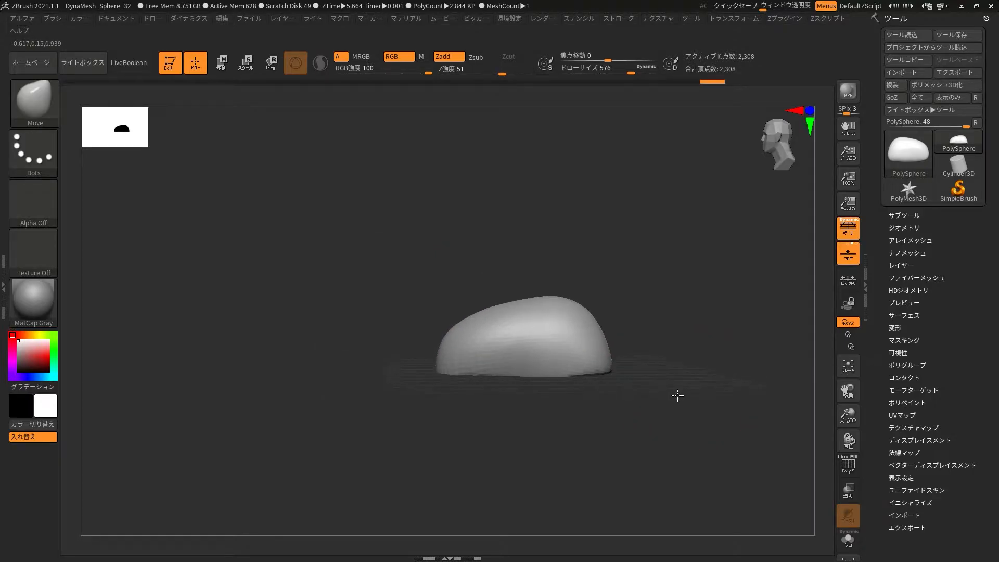
{"action": "left_click_drag", "start_coordinate": [498, 300], "coordinate": [509, 335]}
{"action": "mouse_move", "coordinate": [443, 437]}
{"action": "left_mouse_down"}
{"action": "mouse_move", "coordinate": [571, 460]}
{"action": "mouse_move", "coordinate": [571, 484]}
{"action": "left_mouse_up"}
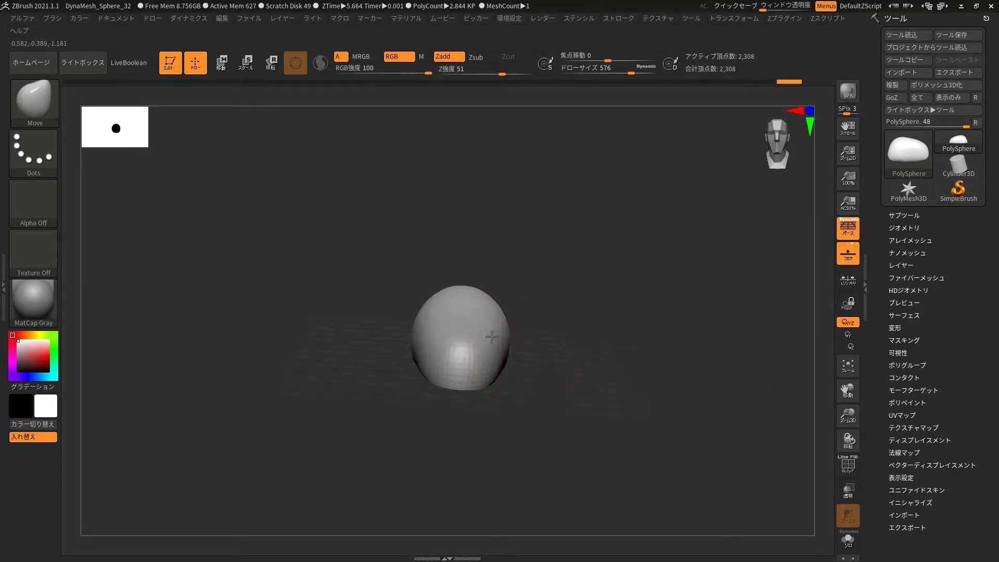
{"action": "left_click_drag", "start_coordinate": [636, 357], "coordinate": [594, 362]}
{"action": "left_click_drag", "start_coordinate": [542, 253], "coordinate": [516, 223]}
{"action": "left_click_drag", "start_coordinate": [532, 277], "coordinate": [525, 271]}
{"action": "mouse_move", "coordinate": [604, 273]}
{"action": "left_mouse_down"}
{"action": "mouse_move", "coordinate": [622, 292]}
{"action": "mouse_move", "coordinate": [729, 288]}
{"action": "left_mouse_up"}
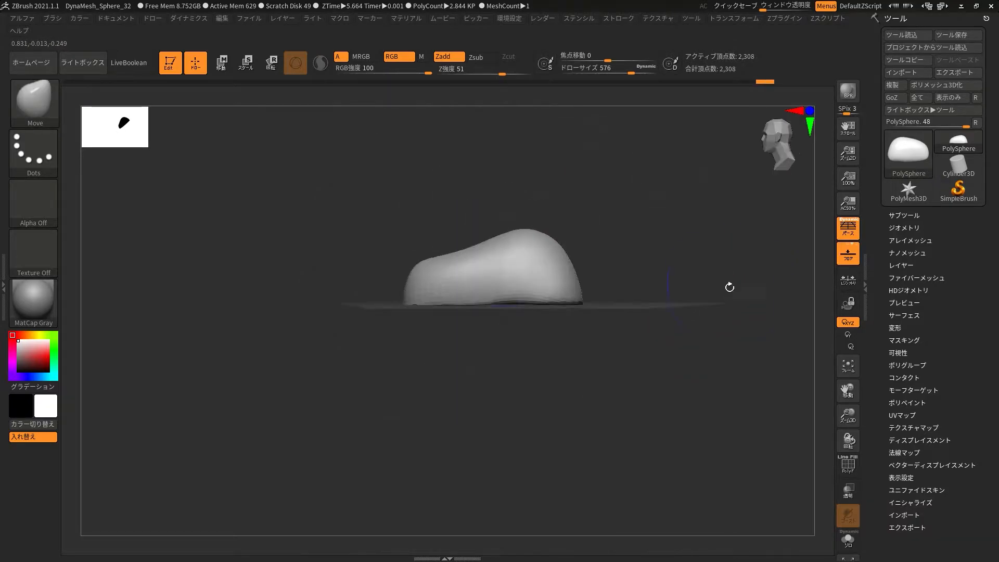
- Pull the front and side outlines into a tapered toe with the Move brush
{"action": "mouse_move", "coordinate": [698, 178]}
{"action": "left_mouse_down"}
{"action": "mouse_move", "coordinate": [440, 355]}
{"action": "mouse_move", "coordinate": [626, 355]}
{"action": "mouse_move", "coordinate": [549, 415]}
{"action": "mouse_move", "coordinate": [593, 401]}
{"action": "left_mouse_up"}
{"action": "left_click_drag", "start_coordinate": [435, 360], "coordinate": [420, 372]}
{"action": "left_click_drag", "start_coordinate": [603, 344], "coordinate": [440, 396]}
{"action": "left_click_drag", "start_coordinate": [529, 363], "coordinate": [568, 397]}
{"action": "left_click_drag", "start_coordinate": [475, 412], "coordinate": [476, 416]}
{"action": "left_click_drag", "start_coordinate": [563, 396], "coordinate": [541, 388]}
{"action": "left_click_drag", "start_coordinate": [476, 379], "coordinate": [473, 393]}
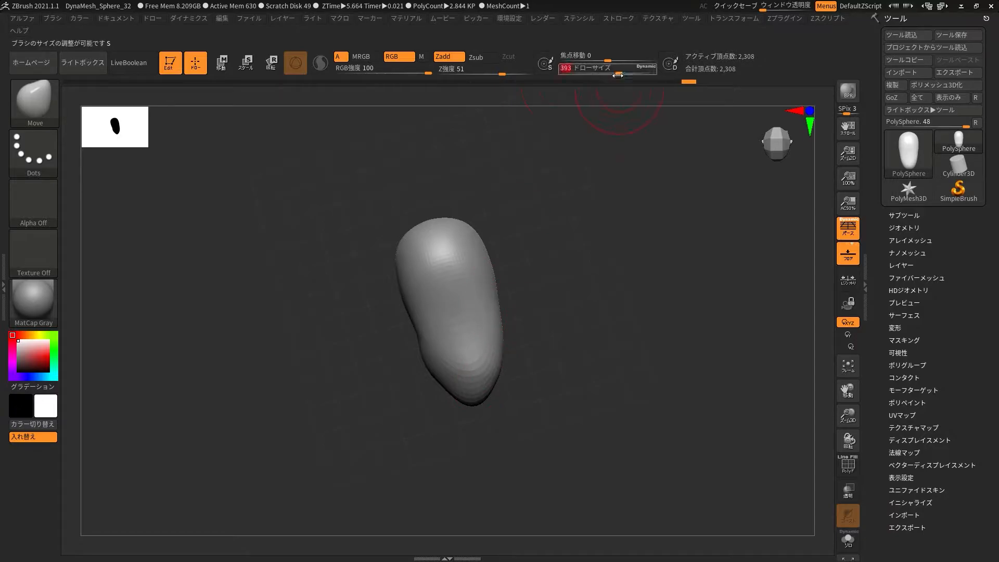
- Set the draw size to 393 and curve the sides inward at the middle of the shoe, smoothing the transitions
{"action": "left_click_drag", "start_coordinate": [498, 282], "coordinate": [506, 322]}
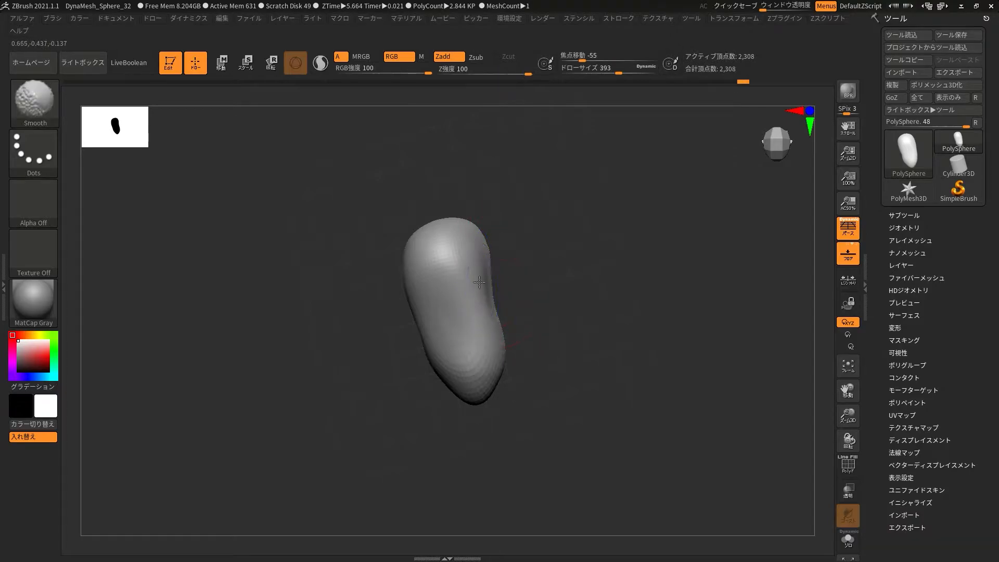
{"action": "left_click_drag", "start_coordinate": [537, 298], "coordinate": [532, 286], "text": "alt"}
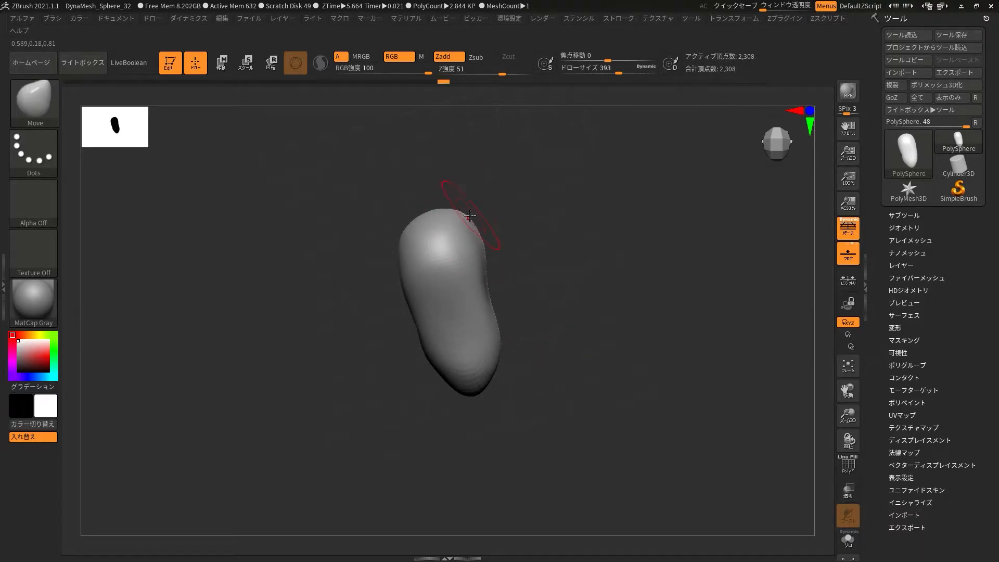
{"action": "left_click_drag", "start_coordinate": [439, 213], "coordinate": [430, 273]}
{"action": "left_click_drag", "start_coordinate": [414, 311], "coordinate": [408, 302]}
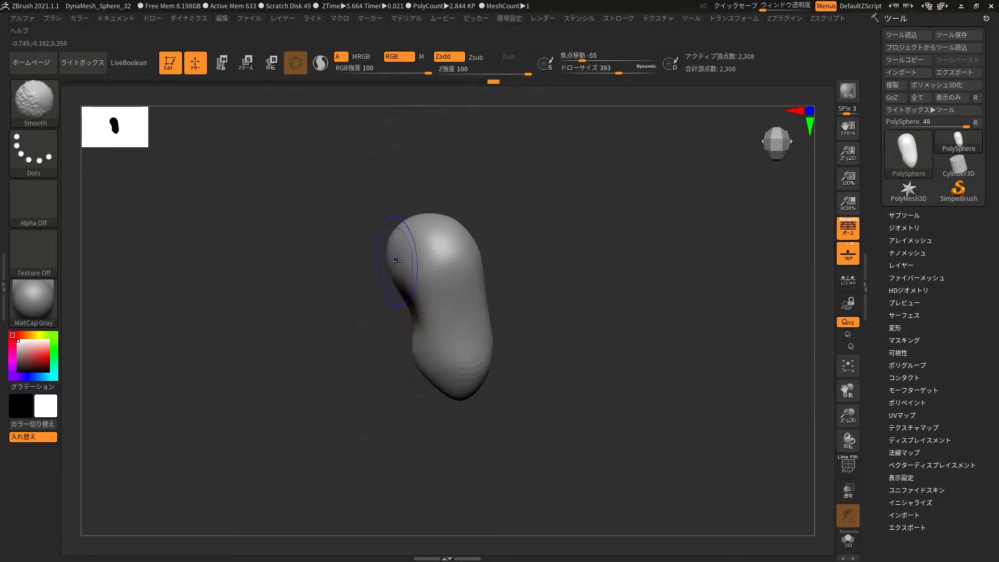
{"action": "left_click_drag", "start_coordinate": [595, 330], "coordinate": [596, 368]}
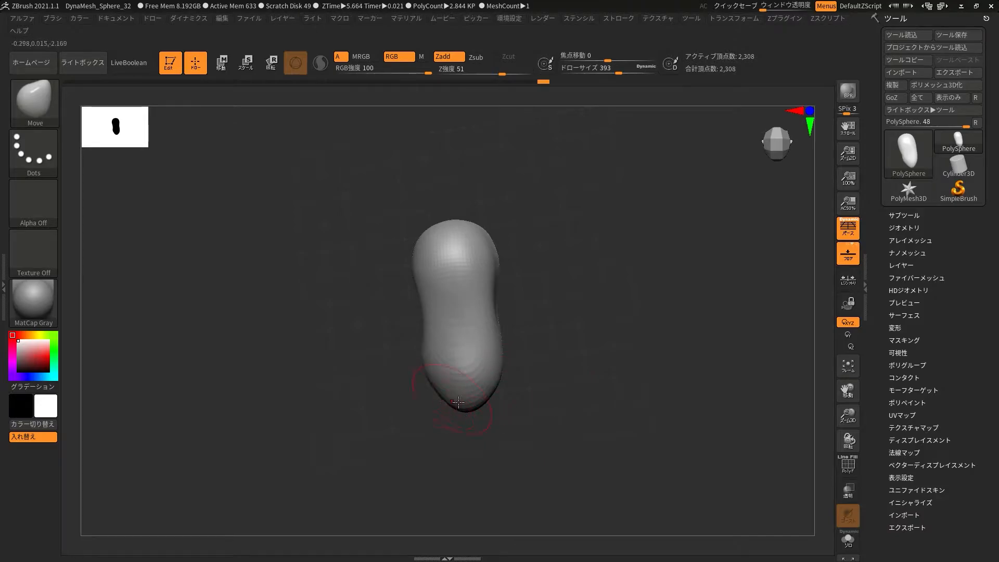
- Enlarge the draw size to 517 and refine the instep and side profile of the shoe
{"action": "mouse_move", "coordinate": [524, 379]}
{"action": "left_mouse_down"}
{"action": "mouse_move", "coordinate": [767, 353]}
{"action": "mouse_move", "coordinate": [609, 317]}
{"action": "mouse_move", "coordinate": [636, 329]}
{"action": "left_mouse_up"}
{"action": "left_click", "coordinate": [627, 73]}
{"action": "left_click_drag", "start_coordinate": [578, 313], "coordinate": [565, 303]}
{"action": "left_click_drag", "start_coordinate": [509, 322], "coordinate": [501, 315]}
{"action": "mouse_move", "coordinate": [651, 281]}
{"action": "left_mouse_down"}
{"action": "mouse_move", "coordinate": [553, 283]}
{"action": "mouse_move", "coordinate": [554, 334]}
{"action": "mouse_move", "coordinate": [563, 328]}
{"action": "left_mouse_up"}
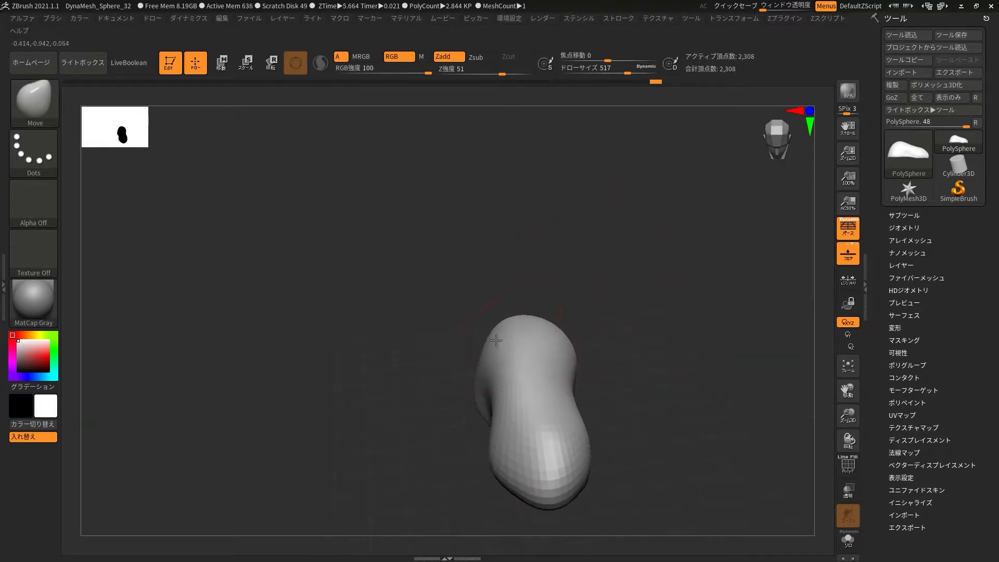
- Reshape the sole outline from below, narrowing the arch and rounding the heel with the Move brush at draw size 351
{"action": "mouse_move", "coordinate": [645, 310]}
{"action": "left_mouse_down"}
{"action": "mouse_move", "coordinate": [682, 305]}
{"action": "mouse_move", "coordinate": [725, 324]}
{"action": "left_mouse_up"}
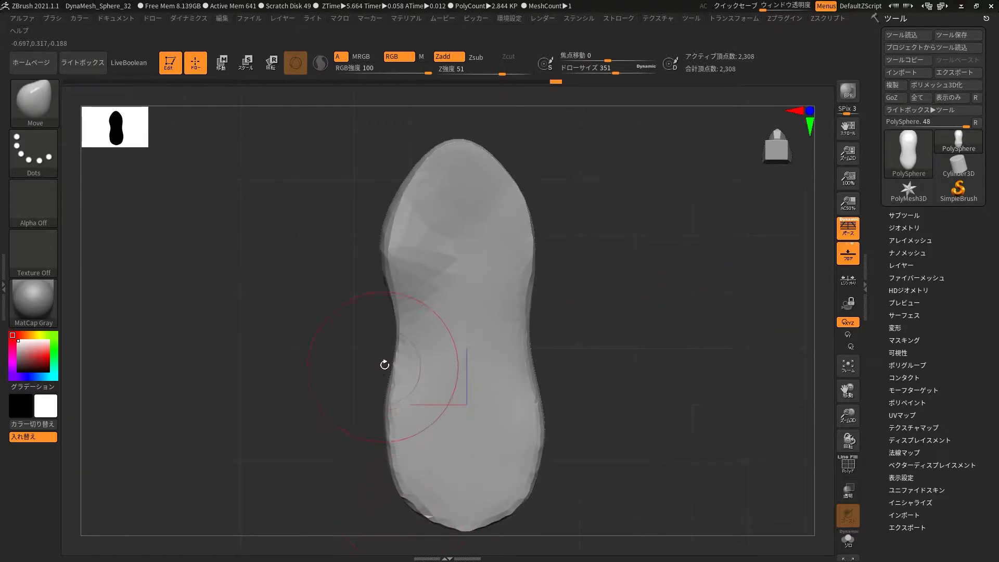
{"action": "left_click_drag", "start_coordinate": [383, 364], "coordinate": [391, 364]}
{"action": "left_click_drag", "start_coordinate": [391, 367], "coordinate": [409, 359]}
{"action": "left_click_drag", "start_coordinate": [643, 386], "coordinate": [626, 388]}
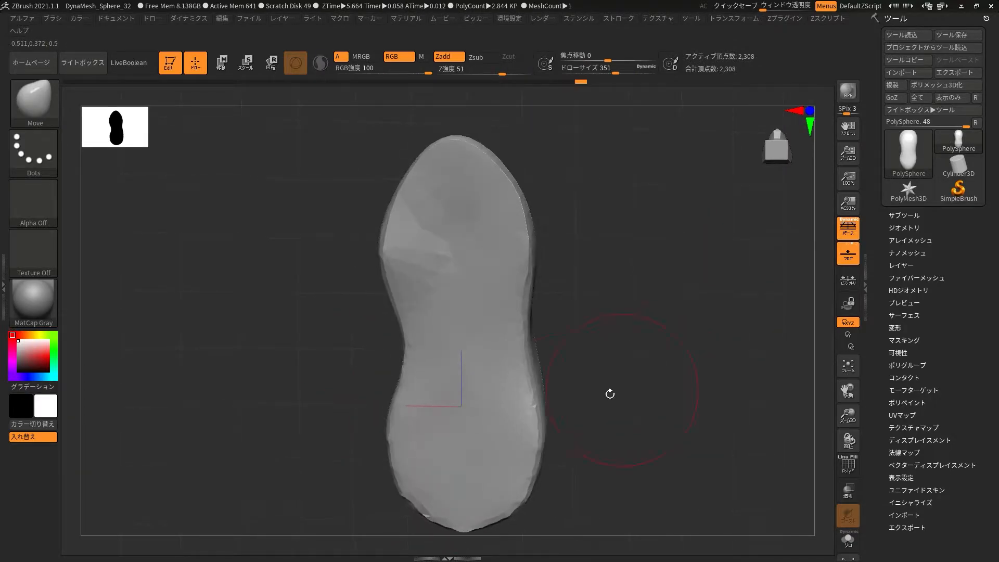
{"action": "left_click_drag", "start_coordinate": [541, 405], "coordinate": [527, 391]}
{"action": "left_click_drag", "start_coordinate": [534, 476], "coordinate": [520, 494]}
- Shape the upper heel corner and ankle area with the Move brush at draw size 182
{"action": "left_click_drag", "start_coordinate": [848, 392], "coordinate": [893, 295]}
{"action": "left_click_drag", "start_coordinate": [752, 377], "coordinate": [678, 312], "text": "shift"}
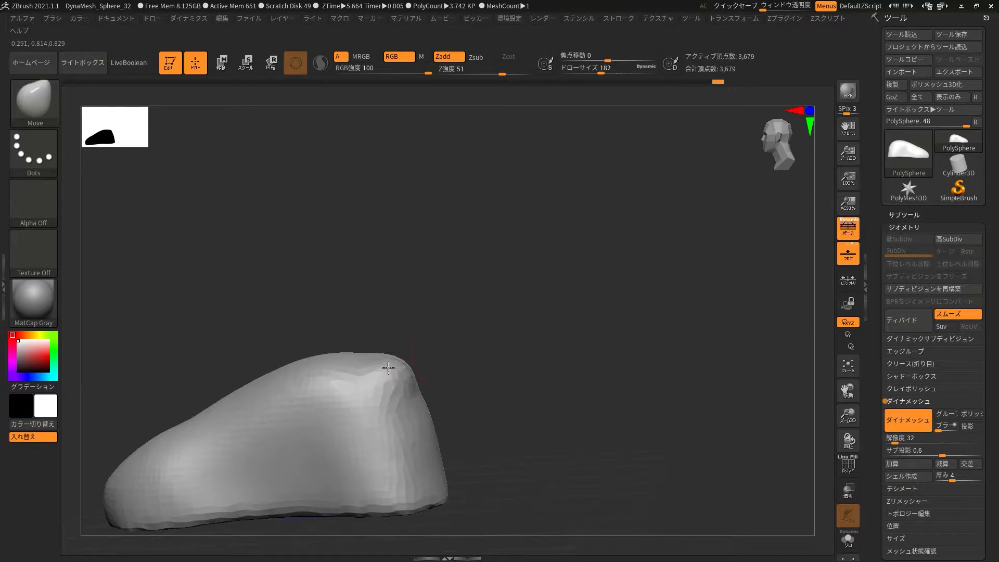
{"action": "mouse_move", "coordinate": [520, 333]}
{"action": "left_mouse_down"}
{"action": "mouse_move", "coordinate": [429, 362]}
{"action": "mouse_move", "coordinate": [542, 367]}
{"action": "left_mouse_up"}
{"action": "left_click_drag", "start_coordinate": [404, 389], "coordinate": [396, 364]}
{"action": "left_click_drag", "start_coordinate": [463, 333], "coordinate": [572, 326]}
{"action": "left_click_drag", "start_coordinate": [389, 379], "coordinate": [399, 377]}
{"action": "mouse_move", "coordinate": [489, 355]}
{"action": "left_mouse_down"}
{"action": "mouse_move", "coordinate": [442, 356]}
{"action": "mouse_move", "coordinate": [547, 357]}
{"action": "left_mouse_up"}
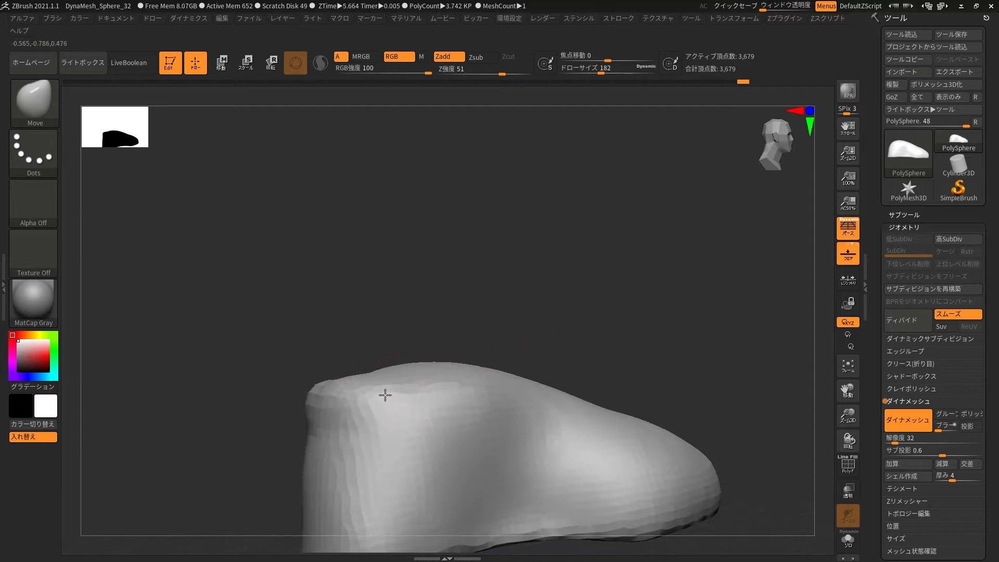
- Adjust the top edge of the ankle section and smooth its surface
{"action": "left_click_drag", "start_coordinate": [402, 386], "coordinate": [442, 380]}
{"action": "left_click_drag", "start_coordinate": [536, 333], "coordinate": [486, 359]}
{"action": "left_click_drag", "start_coordinate": [643, 294], "coordinate": [578, 318]}
{"action": "left_click_drag", "start_coordinate": [499, 338], "coordinate": [528, 395], "text": "shift"}
{"action": "mouse_move", "coordinate": [599, 334]}
{"action": "left_mouse_down"}
{"action": "mouse_move", "coordinate": [672, 323]}
{"action": "mouse_move", "coordinate": [686, 349]}
{"action": "mouse_move", "coordinate": [666, 352]}
{"action": "left_mouse_up"}
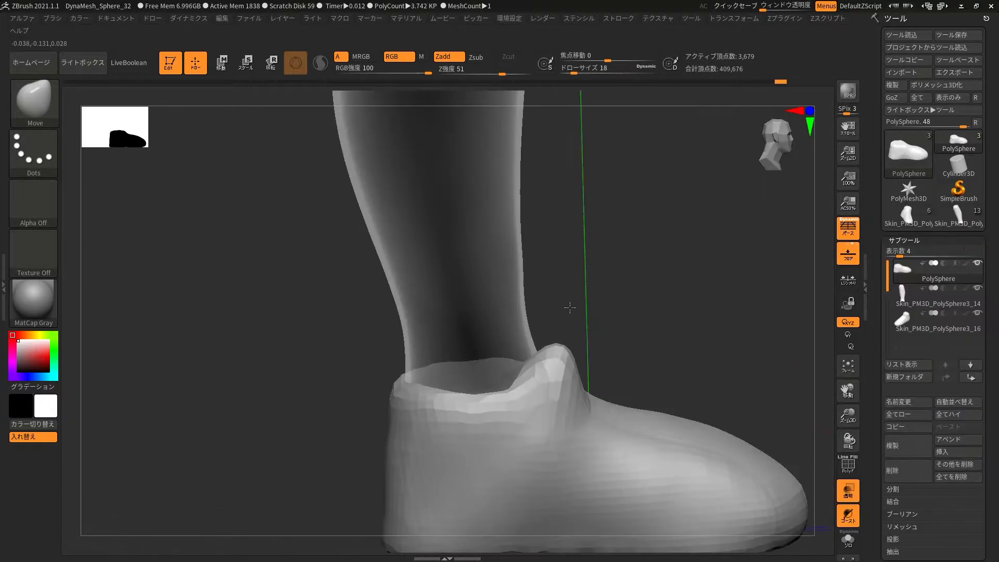
- Reshape the raised tongue at the front of the ankle opening with the Move brush at draw size 18
{"action": "left_click_drag", "start_coordinate": [580, 323], "coordinate": [627, 305]}
{"action": "left_click_drag", "start_coordinate": [577, 365], "coordinate": [573, 336]}
{"action": "left_click_drag", "start_coordinate": [637, 336], "coordinate": [643, 328]}
{"action": "left_click_drag", "start_coordinate": [555, 359], "coordinate": [542, 351]}
{"action": "left_click_drag", "start_coordinate": [671, 336], "coordinate": [589, 333]}
{"action": "left_click_drag", "start_coordinate": [515, 356], "coordinate": [578, 341]}
- Adjust the back of the shoe collar to fit around the lower leg with the Move brush
{"action": "mouse_move", "coordinate": [651, 281]}
{"action": "left_mouse_down"}
{"action": "mouse_move", "coordinate": [692, 266]}
{"action": "mouse_move", "coordinate": [803, 332]}
{"action": "mouse_move", "coordinate": [807, 345]}
{"action": "mouse_move", "coordinate": [718, 366]}
{"action": "mouse_move", "coordinate": [764, 398]}
{"action": "left_mouse_up"}
{"action": "left_click_drag", "start_coordinate": [792, 352], "coordinate": [760, 353]}
{"action": "left_click_drag", "start_coordinate": [805, 303], "coordinate": [754, 331]}
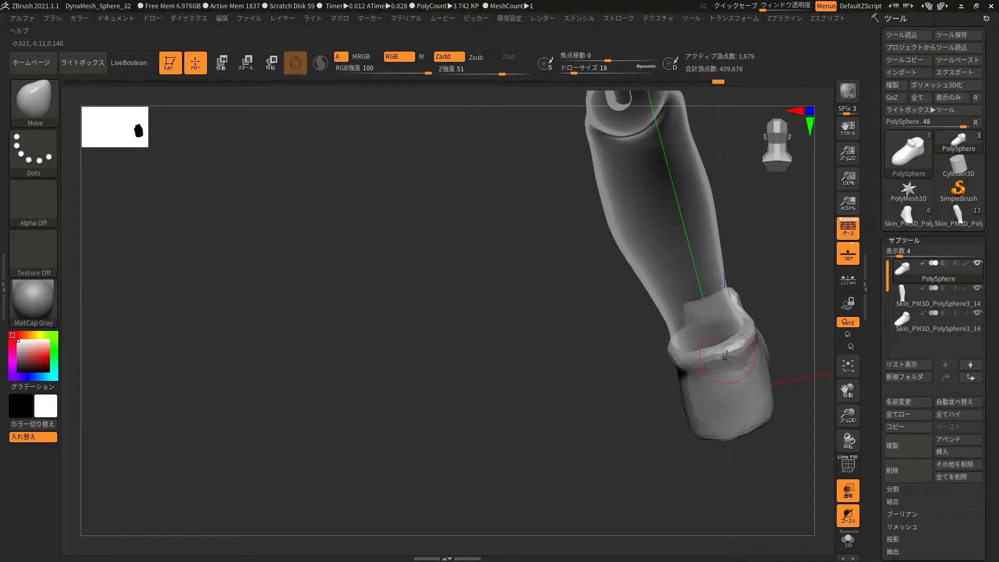
{"action": "mouse_move", "coordinate": [731, 398]}
{"action": "left_mouse_down"}
{"action": "mouse_move", "coordinate": [742, 471]}
{"action": "mouse_move", "coordinate": [728, 447]}
{"action": "mouse_move", "coordinate": [719, 462]}
{"action": "mouse_move", "coordinate": [738, 407]}
{"action": "mouse_move", "coordinate": [712, 390]}
{"action": "mouse_move", "coordinate": [754, 404]}
{"action": "mouse_move", "coordinate": [739, 406]}
{"action": "left_mouse_up"}
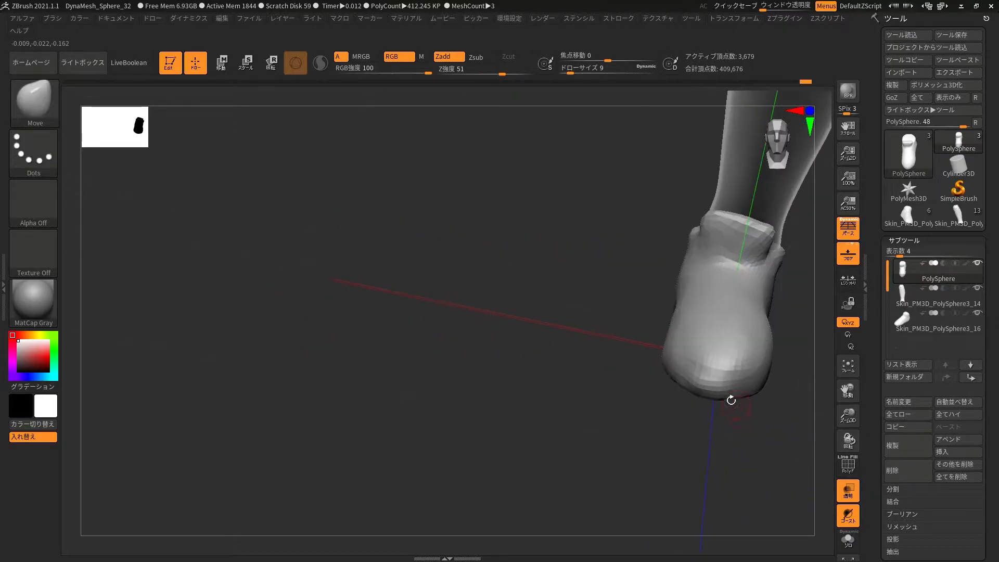
- Carve a crease across the front of the toe with the DamStandard brush
{"action": "left_click", "coordinate": [34, 102]}
{"action": "left_click", "coordinate": [598, 208]}
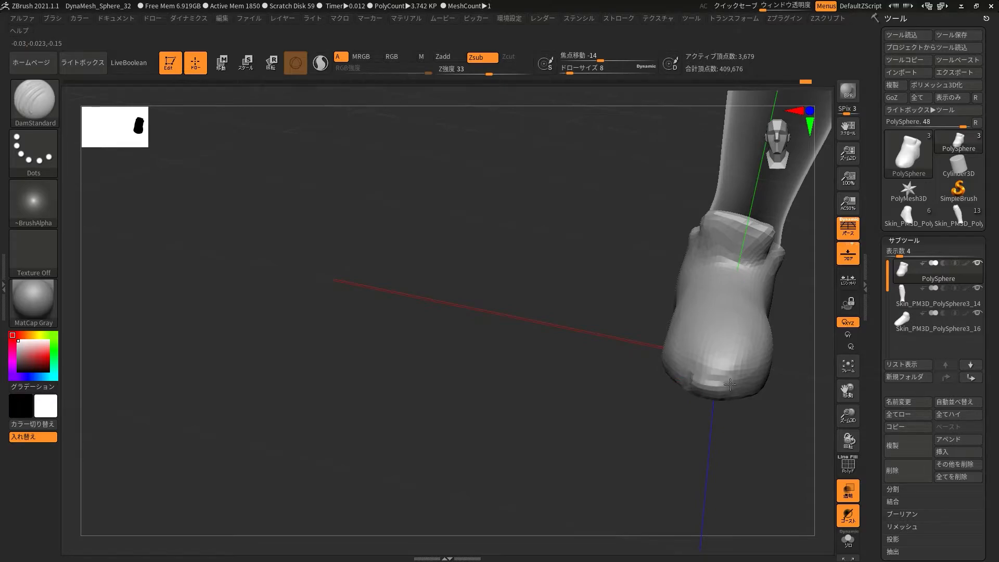
{"action": "left_click_drag", "start_coordinate": [732, 384], "coordinate": [794, 426]}
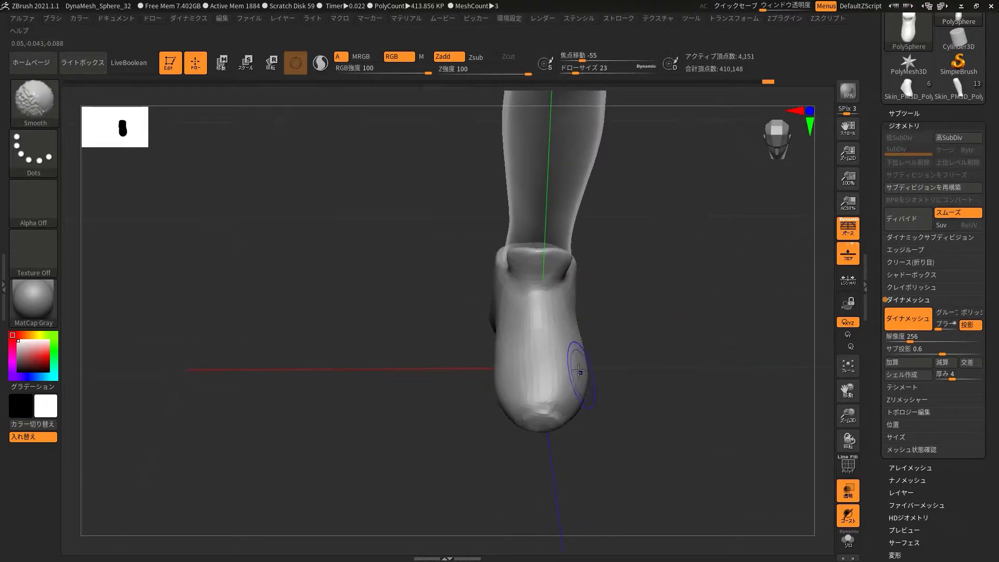
- Smooth the toe, instep and side surfaces of the shoe at draw size 23
{"action": "left_click_drag", "start_coordinate": [579, 370], "coordinate": [513, 373], "text": "shift"}
{"action": "mouse_move", "coordinate": [666, 360]}
{"action": "left_mouse_down"}
{"action": "mouse_move", "coordinate": [676, 401]}
{"action": "mouse_move", "coordinate": [717, 363]}
{"action": "mouse_move", "coordinate": [647, 386]}
{"action": "left_mouse_up"}
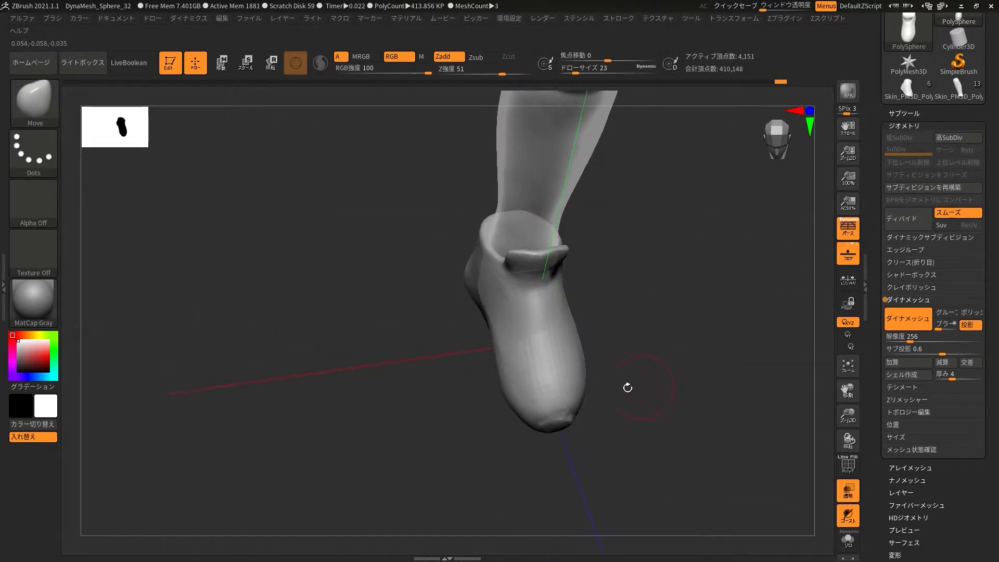
{"action": "mouse_move", "coordinate": [702, 350]}
{"action": "left_mouse_down"}
{"action": "mouse_move", "coordinate": [689, 281]}
{"action": "mouse_move", "coordinate": [768, 328]}
{"action": "mouse_move", "coordinate": [519, 444]}
{"action": "left_mouse_up"}
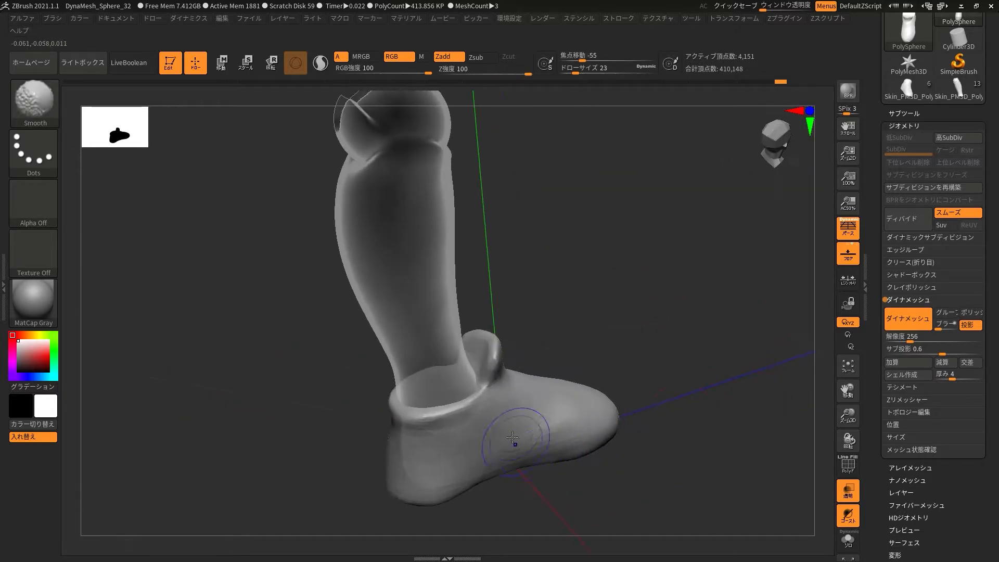
{"action": "left_click_drag", "start_coordinate": [654, 397], "coordinate": [576, 89]}
- Set the draw size to 13 and reshape the collar rim around the back of the heel with the Move brush
{"action": "key", "text": "s"}
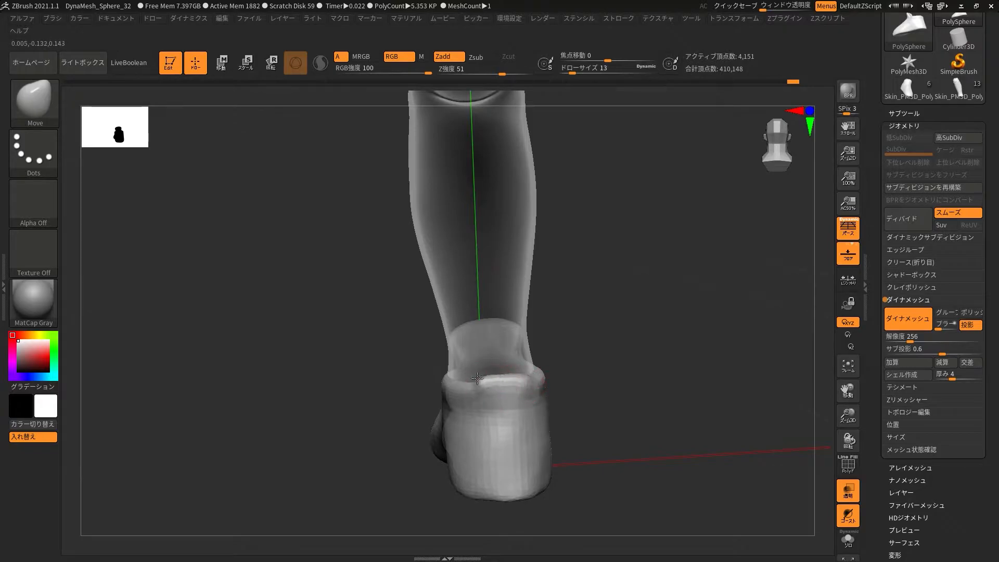
{"action": "left_click_drag", "start_coordinate": [593, 429], "coordinate": [625, 449]}
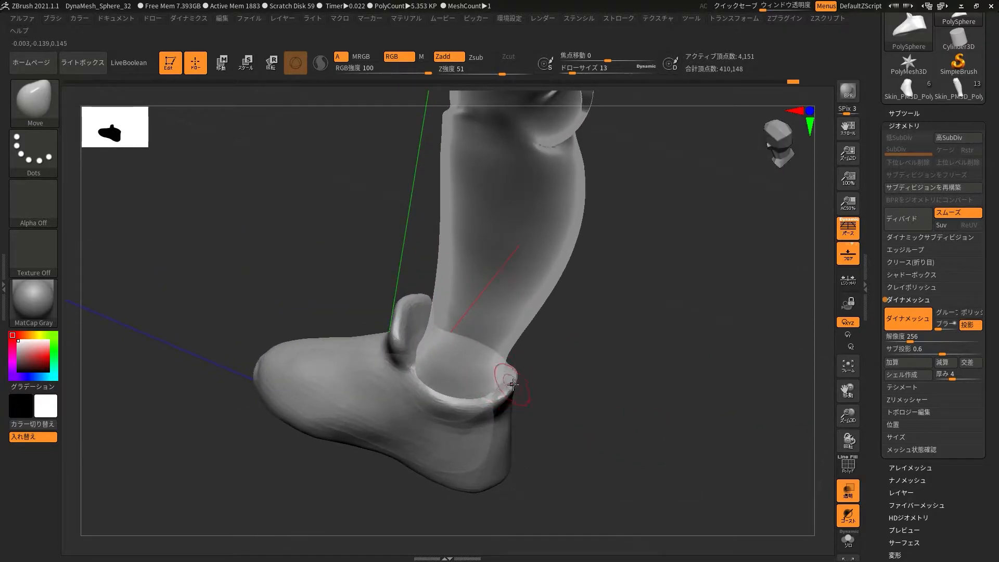
{"action": "left_click_drag", "start_coordinate": [544, 362], "coordinate": [575, 328]}
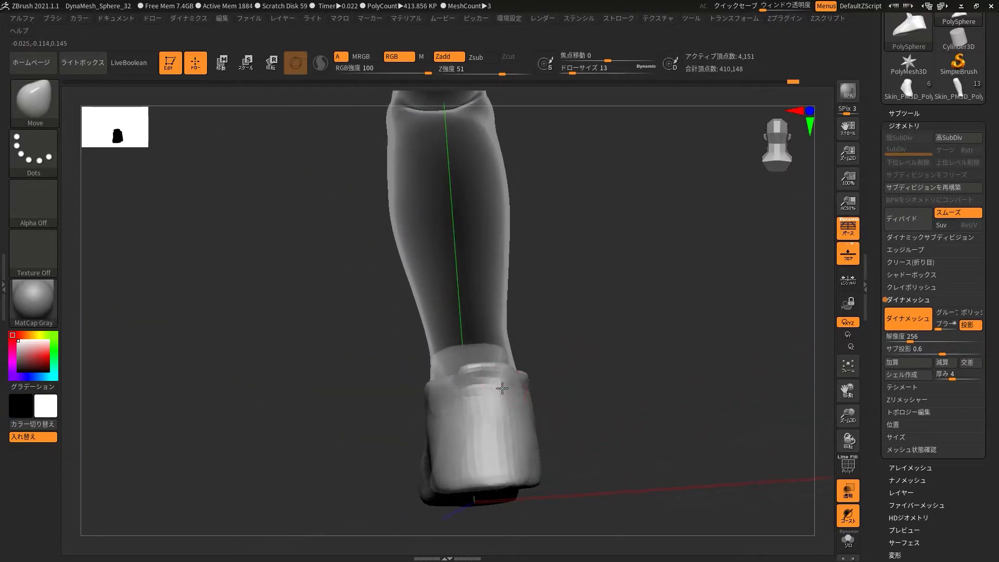
{"action": "left_click_drag", "start_coordinate": [603, 385], "coordinate": [545, 368]}
{"action": "left_click_drag", "start_coordinate": [625, 388], "coordinate": [572, 379]}
{"action": "right_click_drag", "start_coordinate": [572, 379], "coordinate": [548, 427]}
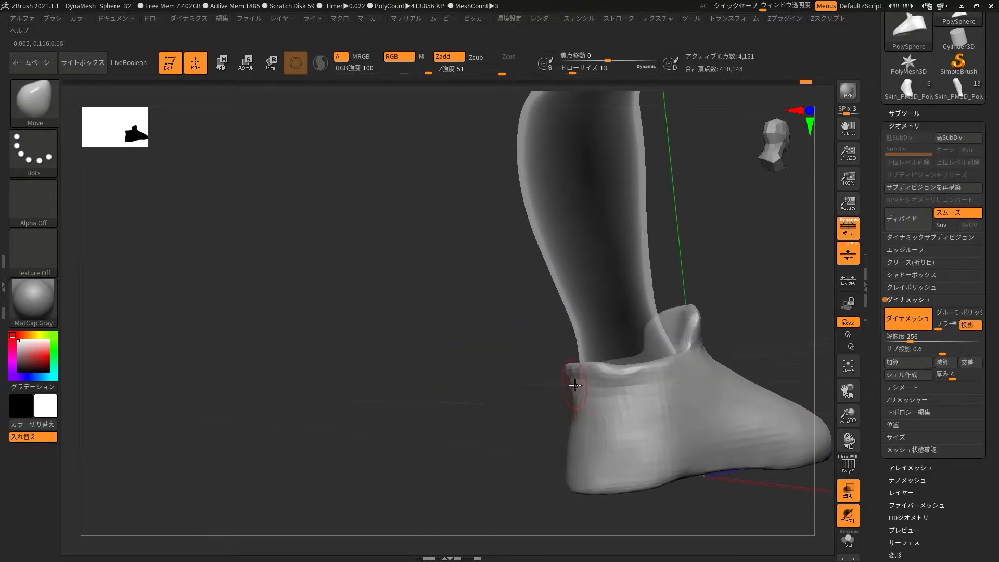
{"action": "right_click_drag", "start_coordinate": [574, 385], "coordinate": [500, 375]}
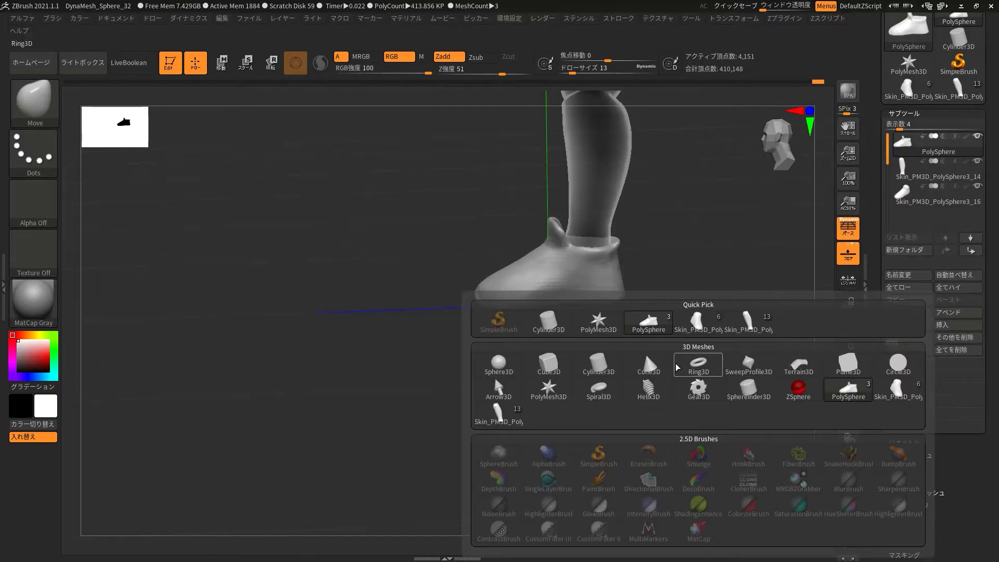
- Insert a Cube3D subtool and scale it down in height into a thin slab beneath the shoe
{"action": "left_click", "coordinate": [549, 364]}
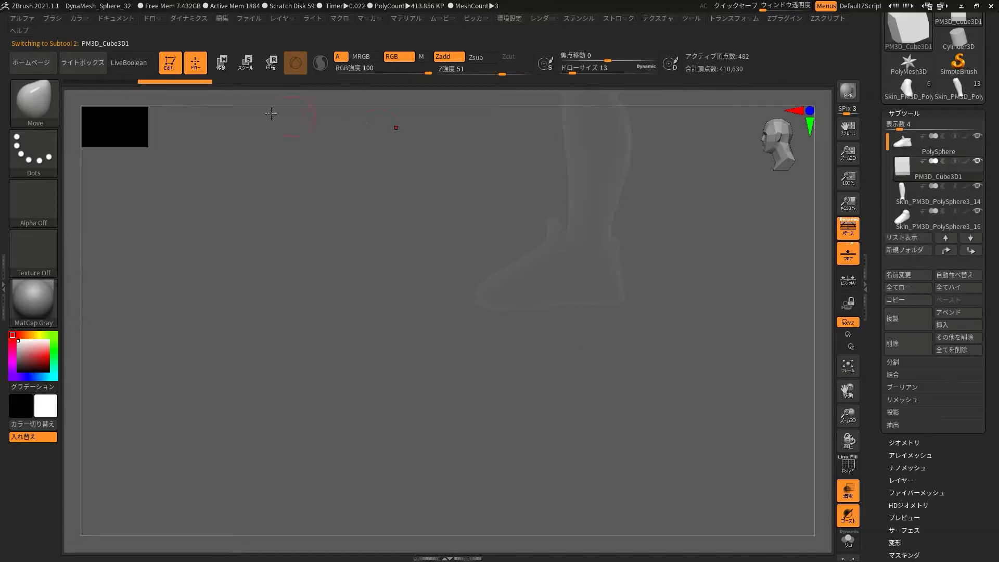
{"action": "key", "text": "e"}
{"action": "left_click_drag", "start_coordinate": [545, 298], "coordinate": [604, 381]}
{"action": "left_click_drag", "start_coordinate": [849, 416], "coordinate": [883, 557]}
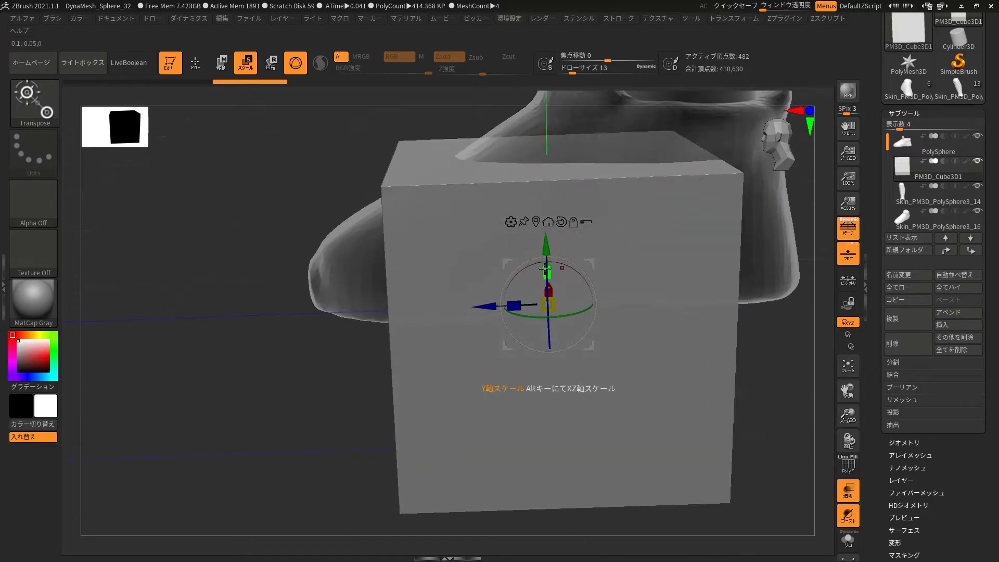
{"action": "left_click_drag", "start_coordinate": [514, 273], "coordinate": [382, 314]}
{"action": "left_click_drag", "start_coordinate": [500, 432], "coordinate": [645, 411]}
{"action": "mouse_move", "coordinate": [429, 262]}
{"action": "left_mouse_down"}
{"action": "mouse_move", "coordinate": [442, 292]}
{"action": "mouse_move", "coordinate": [432, 266]}
{"action": "left_mouse_up"}
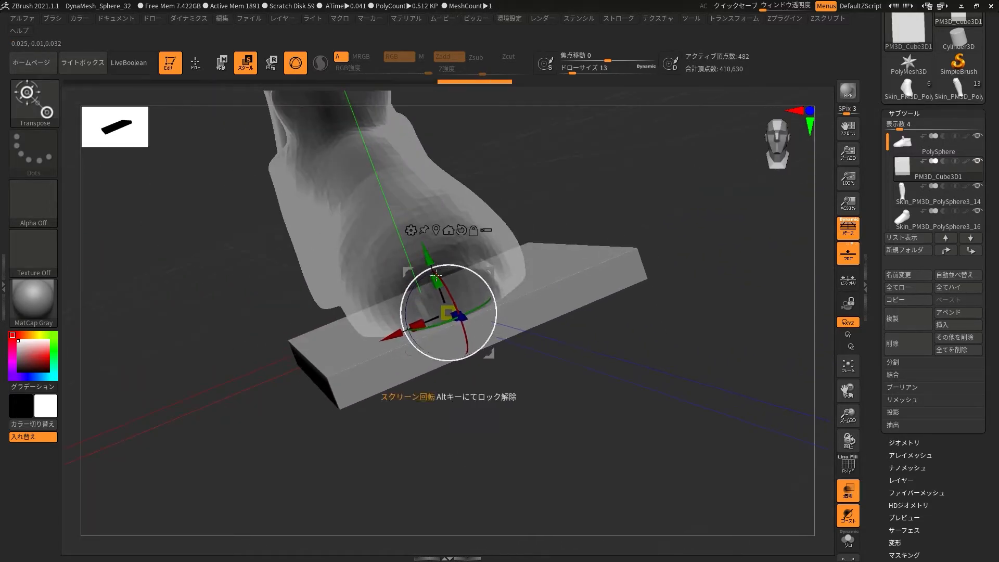
- Scale the cube slab in length and width so it extends just past the shoe's heel, toe and sides
{"action": "left_click_drag", "start_coordinate": [477, 432], "coordinate": [625, 376]}
{"action": "left_click_drag", "start_coordinate": [479, 311], "coordinate": [361, 314]}
{"action": "left_click_drag", "start_coordinate": [562, 421], "coordinate": [697, 414]}
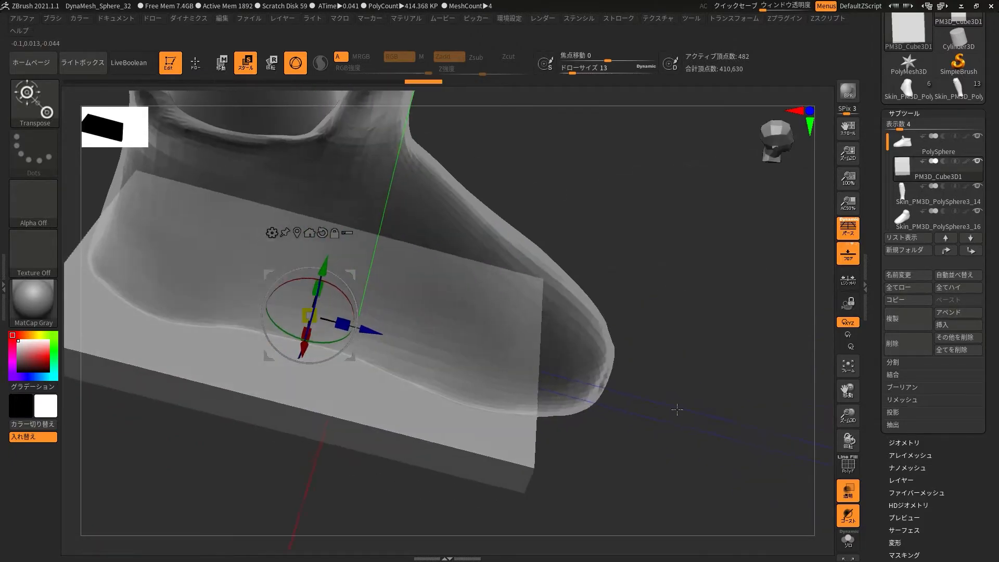
{"action": "left_click_drag", "start_coordinate": [342, 324], "coordinate": [409, 342]}
{"action": "left_click_drag", "start_coordinate": [651, 421], "coordinate": [515, 391]}
{"action": "mouse_move", "coordinate": [369, 262]}
{"action": "left_mouse_down"}
{"action": "mouse_move", "coordinate": [368, 273]}
{"action": "mouse_move", "coordinate": [369, 259]}
{"action": "left_mouse_up"}
{"action": "left_click_drag", "start_coordinate": [844, 415], "coordinate": [836, 348]}
{"action": "mouse_move", "coordinate": [797, 307]}
{"action": "left_mouse_down"}
{"action": "mouse_move", "coordinate": [736, 299]}
{"action": "mouse_move", "coordinate": [762, 362]}
{"action": "mouse_move", "coordinate": [736, 330]}
{"action": "left_mouse_up"}
- Trim the slab to the shoe's footprint outline with the TrimLasso brush
{"action": "left_click", "coordinate": [34, 101], "text": "ctrl+shift"}
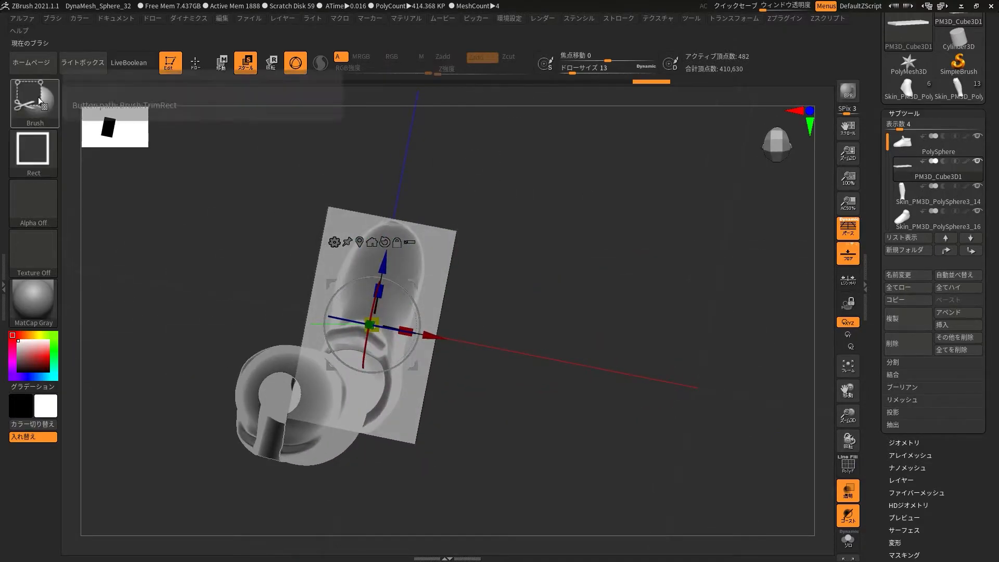
{"action": "left_click", "coordinate": [698, 156]}
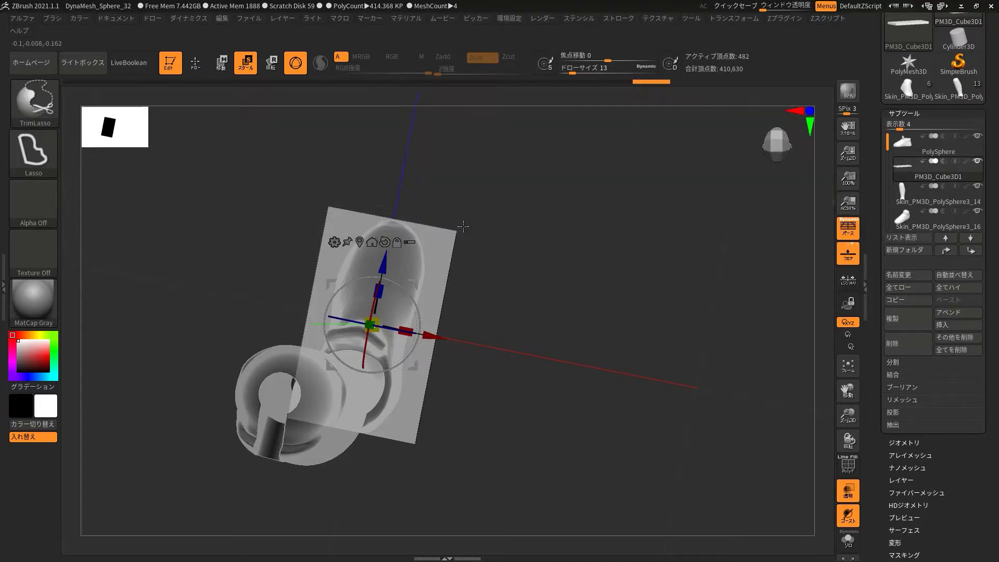
{"action": "left_click_drag", "start_coordinate": [426, 229], "coordinate": [464, 176], "text": "ctrl+shift"}
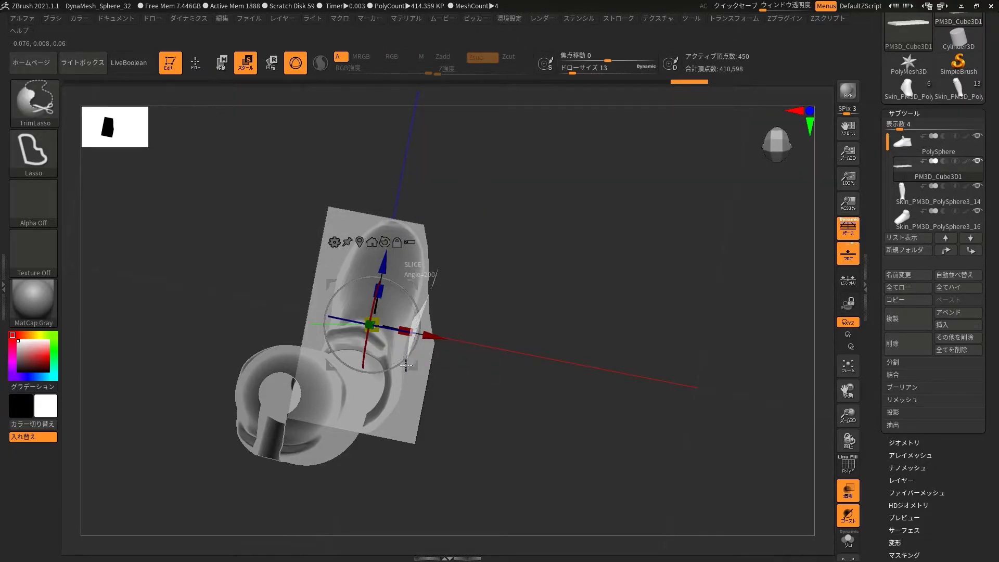
{"action": "left_click_drag", "start_coordinate": [397, 413], "coordinate": [487, 492], "text": "ctrl+shift"}
{"action": "left_click_drag", "start_coordinate": [495, 487], "coordinate": [486, 237], "text": "ctrl+shift"}
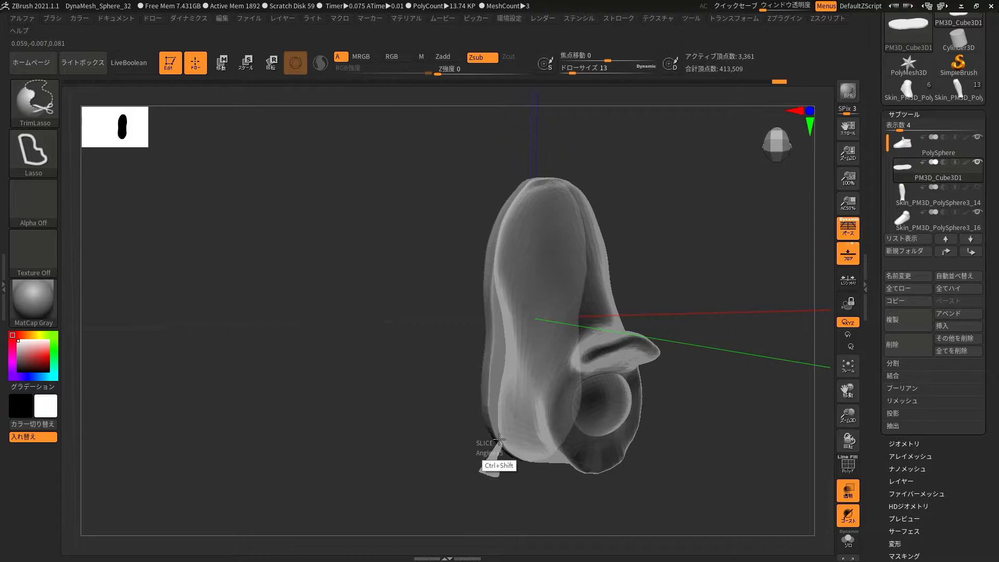
{"action": "mouse_move", "coordinate": [563, 490]}
{"action": "left_mouse_down"}
{"action": "mouse_move", "coordinate": [725, 473]}
{"action": "mouse_move", "coordinate": [694, 385]}
{"action": "left_mouse_up"}
{"action": "mouse_move", "coordinate": [600, 180]}
{"action": "left_mouse_down", "text": "ctrl+shift"}
{"action": "mouse_move", "coordinate": [552, 456]}
{"action": "mouse_move", "coordinate": [647, 424]}
{"action": "mouse_move", "coordinate": [582, 268]}
{"action": "left_mouse_up", "text": "ctrl+shift"}
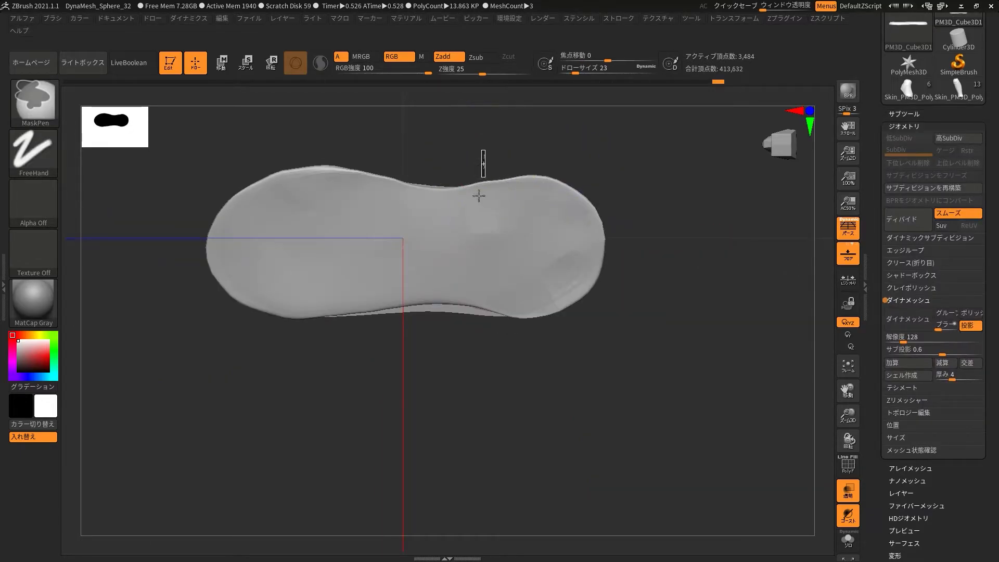
- Mask the heel half of the sole and invert the mask so that only the heel can be edited
{"action": "left_click_drag", "start_coordinate": [484, 150], "coordinate": [614, 423], "text": "ctrl"}
{"action": "key", "text": "b"}
{"action": "key", "text": "m"}
{"action": "key", "text": "v"}
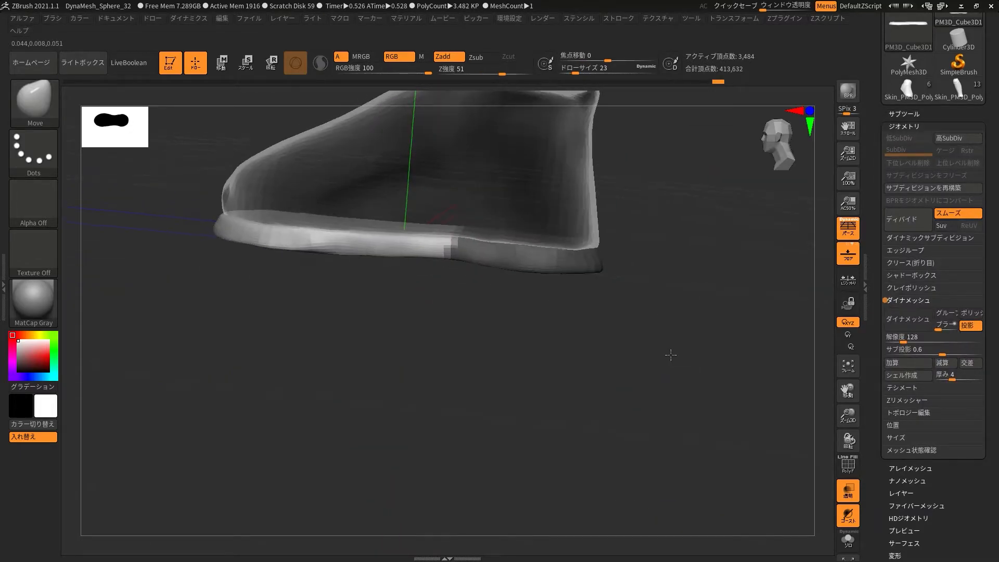
{"action": "mouse_move", "coordinate": [671, 355]}
{"action": "left_mouse_down"}
{"action": "mouse_move", "coordinate": [673, 251]}
{"action": "mouse_move", "coordinate": [669, 272]}
{"action": "mouse_move", "coordinate": [710, 281]}
{"action": "left_mouse_up"}
{"action": "key", "text": "ctrl+shift"}
{"action": "key", "text": "b"}
{"action": "key", "text": "m"}
{"action": "key", "text": "v"}
{"action": "mouse_move", "coordinate": [546, 380]}
{"action": "left_mouse_down"}
{"action": "mouse_move", "coordinate": [749, 348]}
{"action": "mouse_move", "coordinate": [753, 311]}
{"action": "left_mouse_up"}
- Extend the unmasked heel block of the sole downward by about 0.008 with the gizmo and clear the mask
{"action": "left_click", "coordinate": [246, 63]}
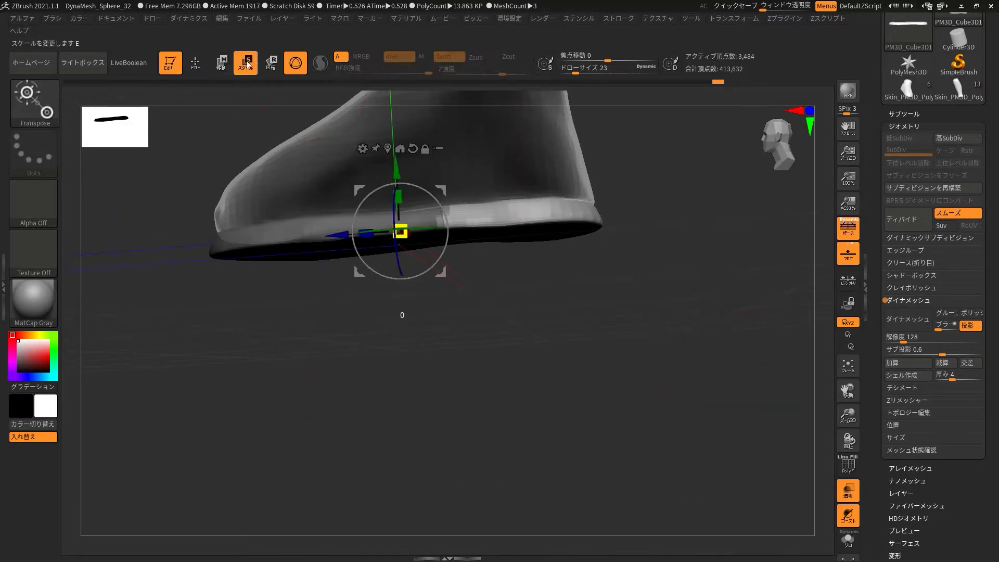
{"action": "left_click_drag", "start_coordinate": [396, 164], "coordinate": [396, 175]}
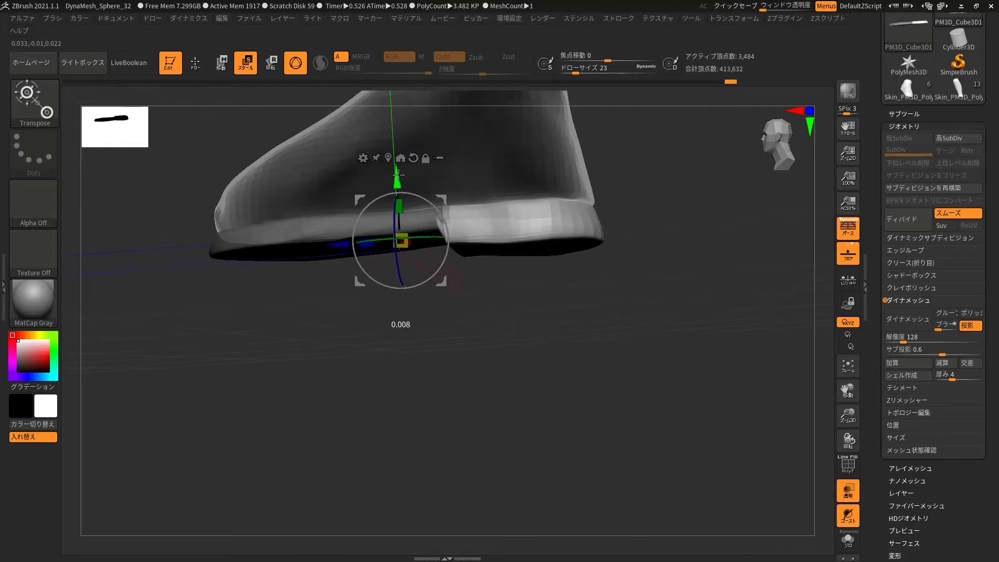
{"action": "left_click_drag", "start_coordinate": [701, 277], "coordinate": [472, 236]}
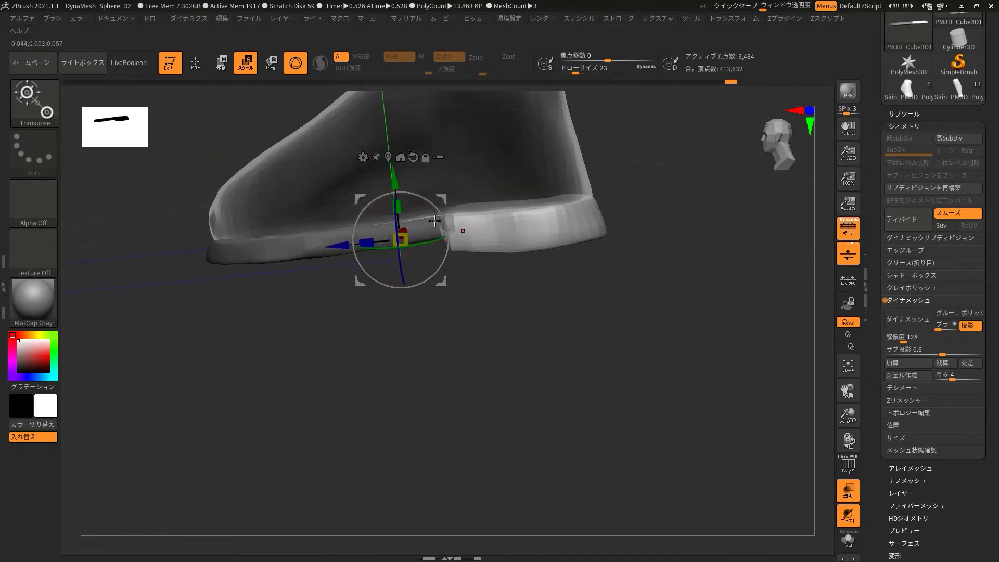
{"action": "mouse_move", "coordinate": [625, 292]}
{"action": "left_mouse_down"}
{"action": "mouse_move", "coordinate": [669, 274]}
{"action": "mouse_move", "coordinate": [624, 306]}
{"action": "left_mouse_up"}
- Reshape the heel block's edges with the Move brush at draw size 22 and smooth the step behind the arch
{"action": "left_click", "coordinate": [39, 111]}
{"action": "left_click", "coordinate": [297, 112]}
{"action": "left_click_drag", "start_coordinate": [589, 396], "coordinate": [562, 307]}
{"action": "mouse_move", "coordinate": [550, 260]}
{"action": "left_mouse_down"}
{"action": "mouse_move", "coordinate": [552, 239]}
{"action": "mouse_move", "coordinate": [618, 149]}
{"action": "mouse_move", "coordinate": [604, 236]}
{"action": "mouse_move", "coordinate": [533, 220]}
{"action": "mouse_move", "coordinate": [634, 167]}
{"action": "left_mouse_up"}
{"action": "left_click", "coordinate": [569, 70]}
{"action": "mouse_move", "coordinate": [539, 294]}
{"action": "left_mouse_down"}
{"action": "mouse_move", "coordinate": [718, 319]}
{"action": "mouse_move", "coordinate": [692, 290]}
{"action": "mouse_move", "coordinate": [649, 351]}
{"action": "mouse_move", "coordinate": [590, 352]}
{"action": "mouse_move", "coordinate": [647, 227]}
{"action": "mouse_move", "coordinate": [632, 183]}
{"action": "left_mouse_up"}
{"action": "left_click", "coordinate": [575, 70]}
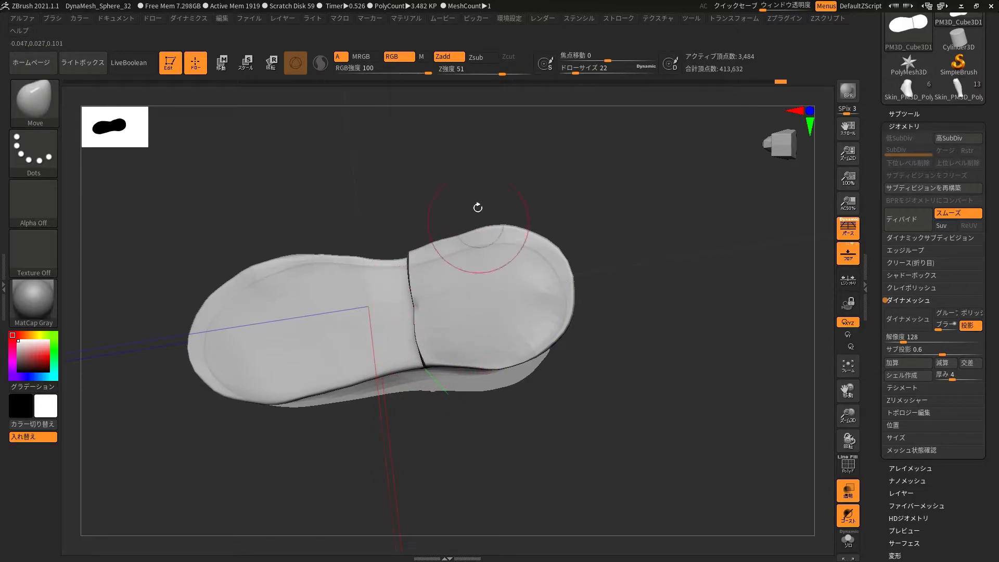
{"action": "right_click_drag", "start_coordinate": [478, 233], "coordinate": [425, 279]}
{"action": "mouse_move", "coordinate": [453, 350]}
{"action": "right_mouse_down"}
{"action": "mouse_move", "coordinate": [725, 332]}
{"action": "mouse_move", "coordinate": [451, 287]}
{"action": "right_mouse_up"}
{"action": "right_click_drag", "start_coordinate": [502, 350], "coordinate": [534, 314]}
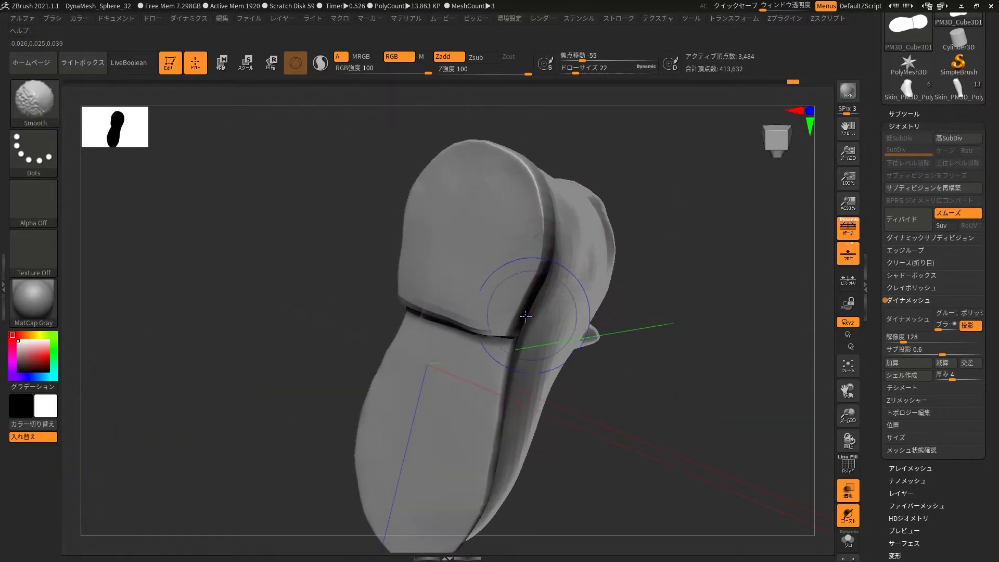
{"action": "mouse_move", "coordinate": [660, 283]}
{"action": "right_mouse_down"}
{"action": "mouse_move", "coordinate": [714, 241]}
{"action": "mouse_move", "coordinate": [727, 286]}
{"action": "mouse_move", "coordinate": [698, 232]}
{"action": "mouse_move", "coordinate": [447, 346]}
{"action": "right_mouse_up"}
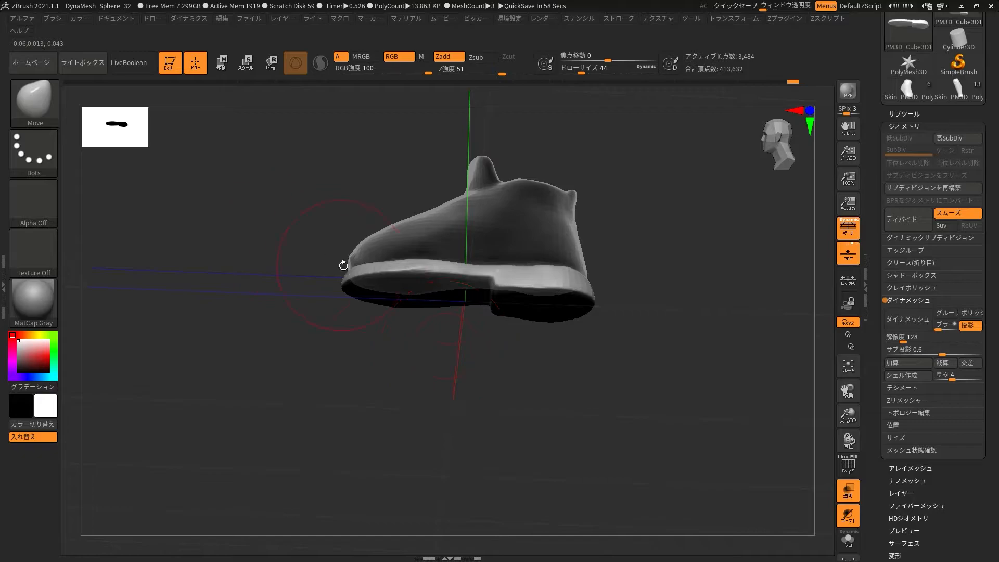
- Curve the forefoot and toe of the sole with the Move brush at draw size 44
{"action": "left_click_drag", "start_coordinate": [423, 289], "coordinate": [412, 287]}
{"action": "right_click_drag", "start_coordinate": [403, 307], "coordinate": [435, 329]}
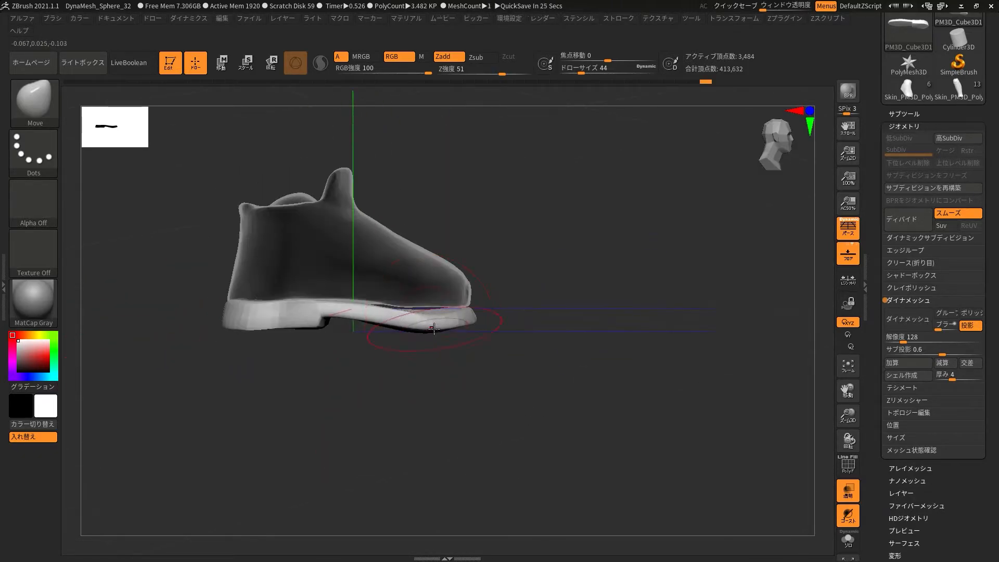
{"action": "right_click_drag", "start_coordinate": [537, 321], "coordinate": [486, 311]}
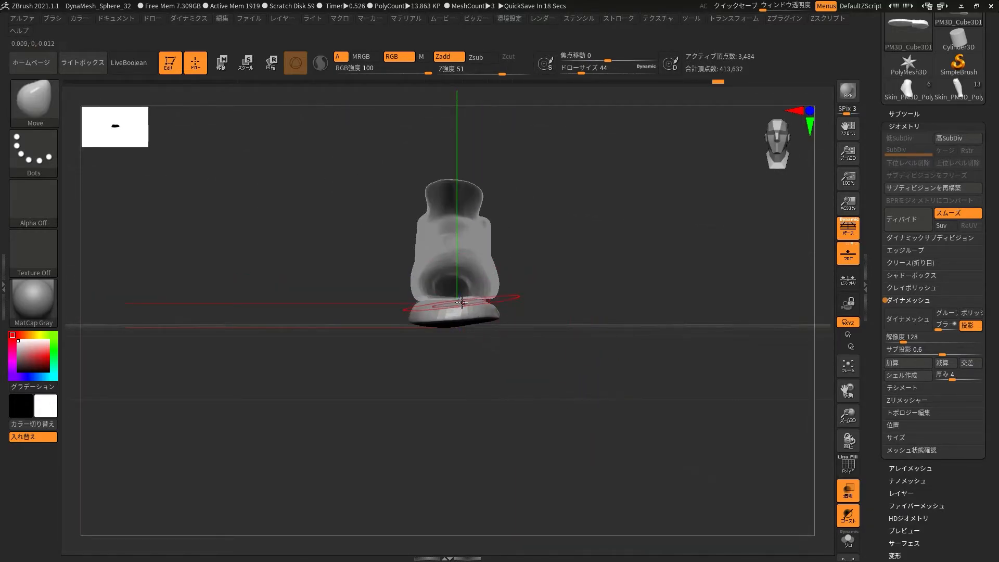
{"action": "right_click_drag", "start_coordinate": [553, 339], "coordinate": [588, 353]}
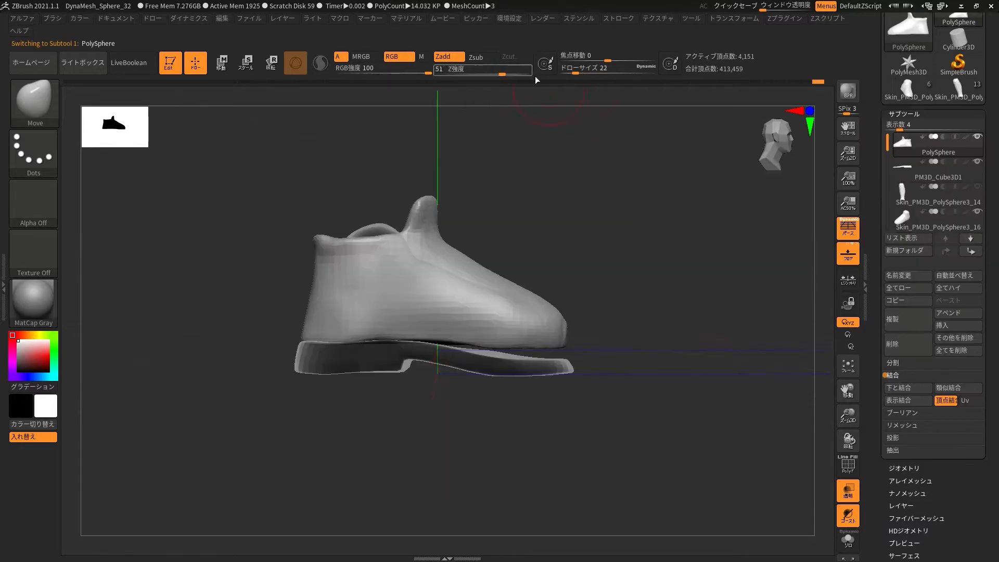
- Fit the shoe upper onto the sole with the Move brush at draw sizes 71 and 29, and DynaMesh it at resolution 1024
{"action": "left_click", "coordinate": [587, 69]}
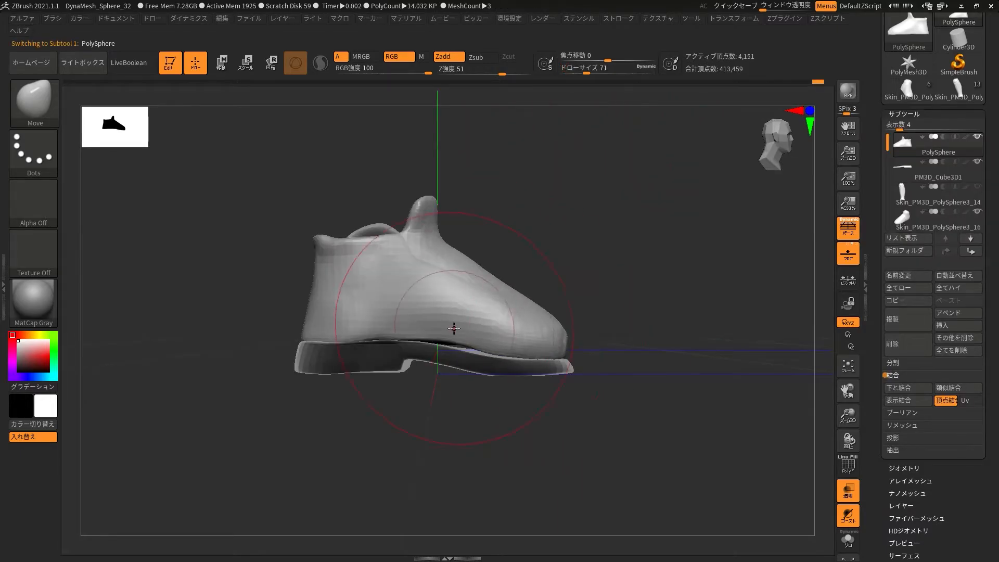
{"action": "right_click_drag", "start_coordinate": [427, 346], "coordinate": [710, 374]}
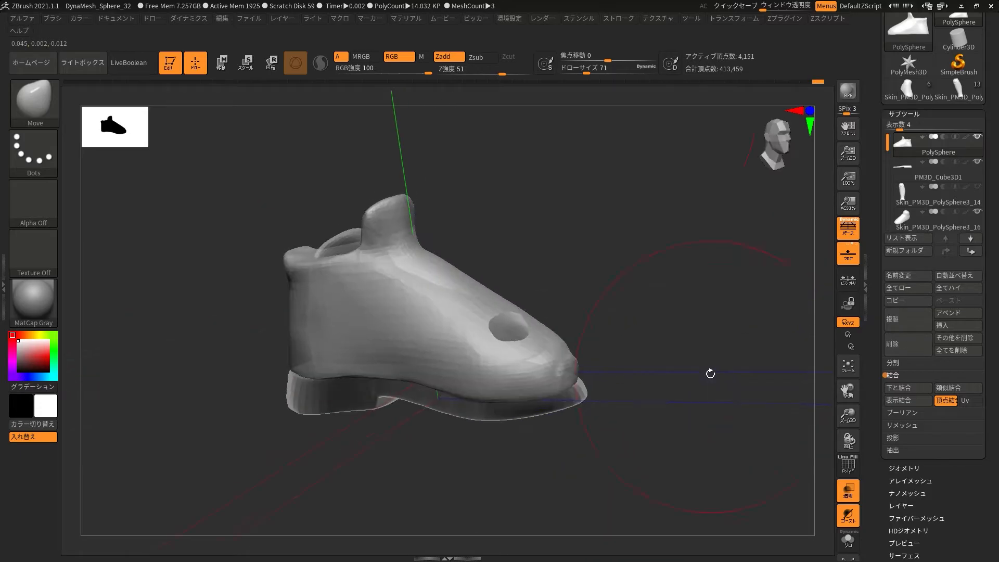
{"action": "left_click", "coordinate": [582, 69]}
{"action": "right_click_drag", "start_coordinate": [574, 336], "coordinate": [603, 330]}
{"action": "key", "text": "bracketleft"}
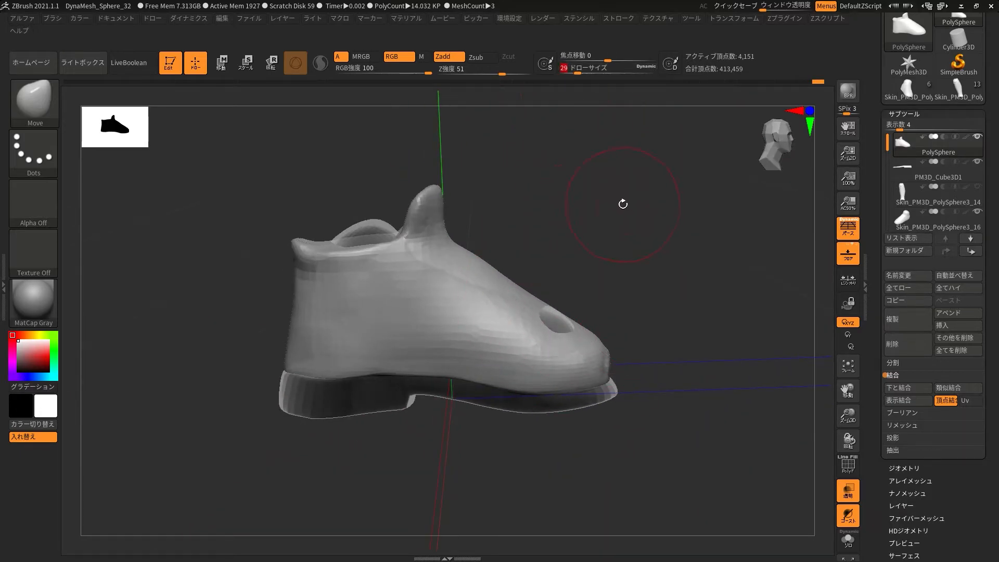
{"action": "mouse_move", "coordinate": [549, 329]}
{"action": "right_mouse_down"}
{"action": "mouse_move", "coordinate": [602, 345]}
{"action": "mouse_move", "coordinate": [669, 312]}
{"action": "mouse_move", "coordinate": [571, 332]}
{"action": "mouse_move", "coordinate": [741, 300]}
{"action": "right_mouse_up"}
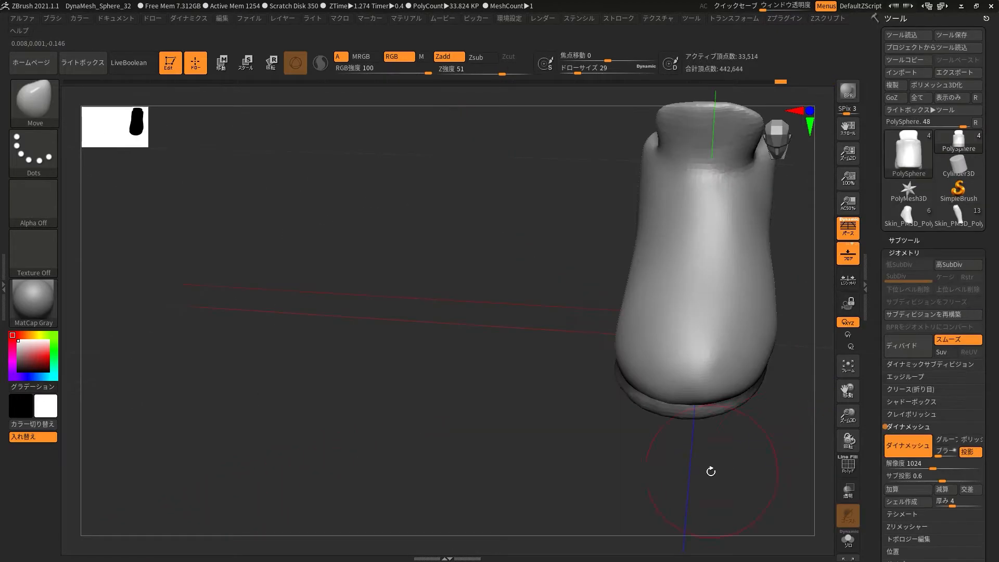
{"action": "right_click_drag", "start_coordinate": [710, 471], "coordinate": [740, 319]}
- On the sole subtool, pull the front edge up over the toe with the Move brush at draw size 13 and DynaMesh at resolution 512
{"action": "left_click", "coordinate": [906, 241]}
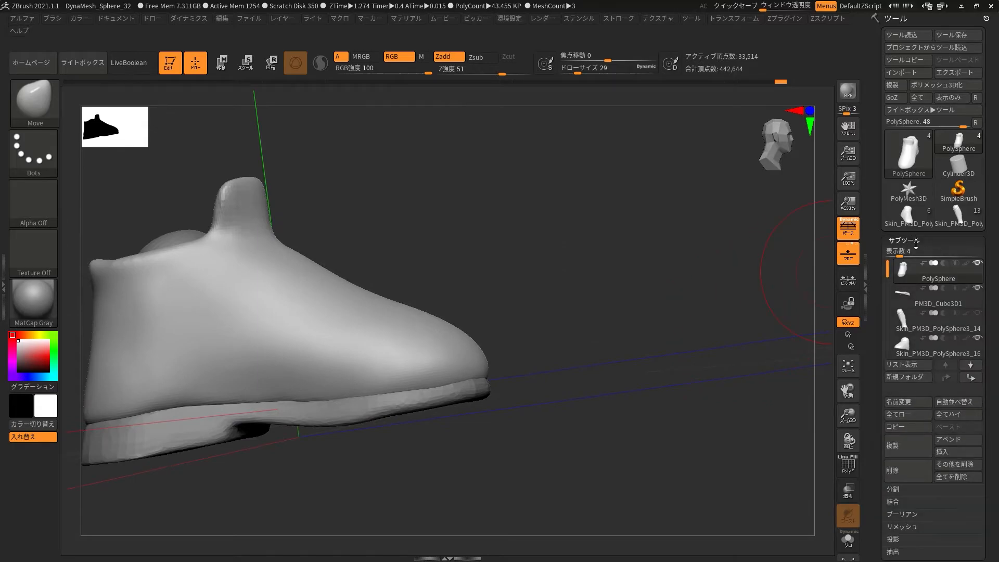
{"action": "left_click", "coordinate": [939, 297]}
{"action": "right_click_drag", "start_coordinate": [781, 374], "coordinate": [685, 423]}
{"action": "left_click", "coordinate": [571, 70]}
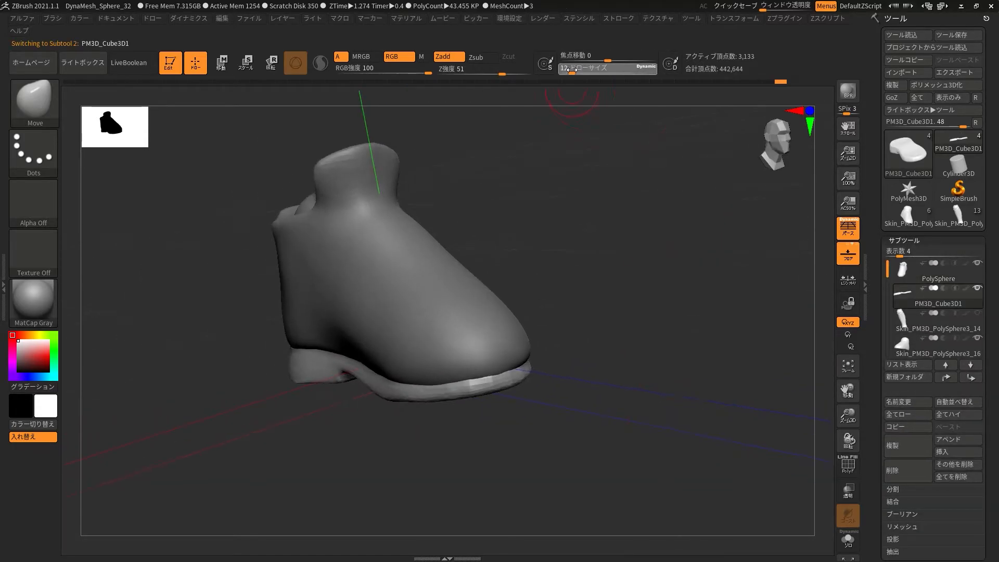
{"action": "right_click_drag", "start_coordinate": [632, 313], "coordinate": [611, 369]}
{"action": "right_click_drag", "start_coordinate": [505, 339], "coordinate": [537, 365]}
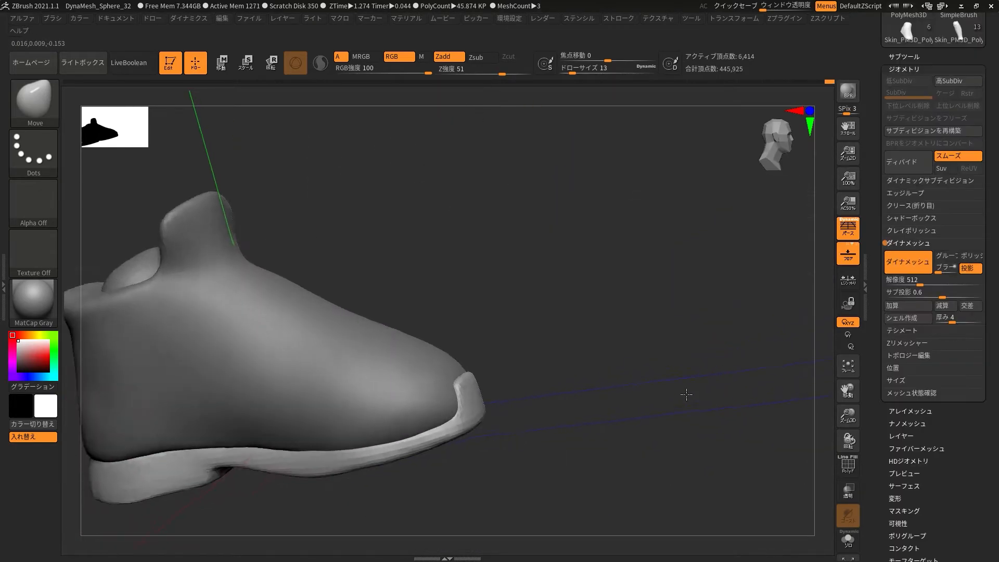
- Refine the raised toe bumper and the sole's front rim against the shoe with the Move brush
{"action": "right_click_drag", "start_coordinate": [625, 333], "coordinate": [602, 301]}
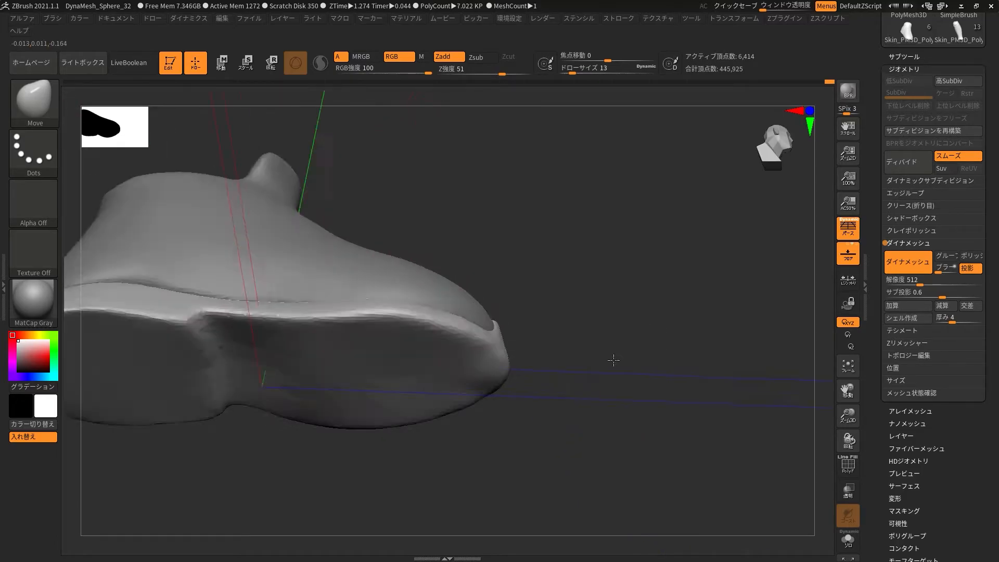
{"action": "right_click_drag", "start_coordinate": [613, 357], "coordinate": [512, 391]}
{"action": "right_click_drag", "start_coordinate": [590, 365], "coordinate": [578, 419]}
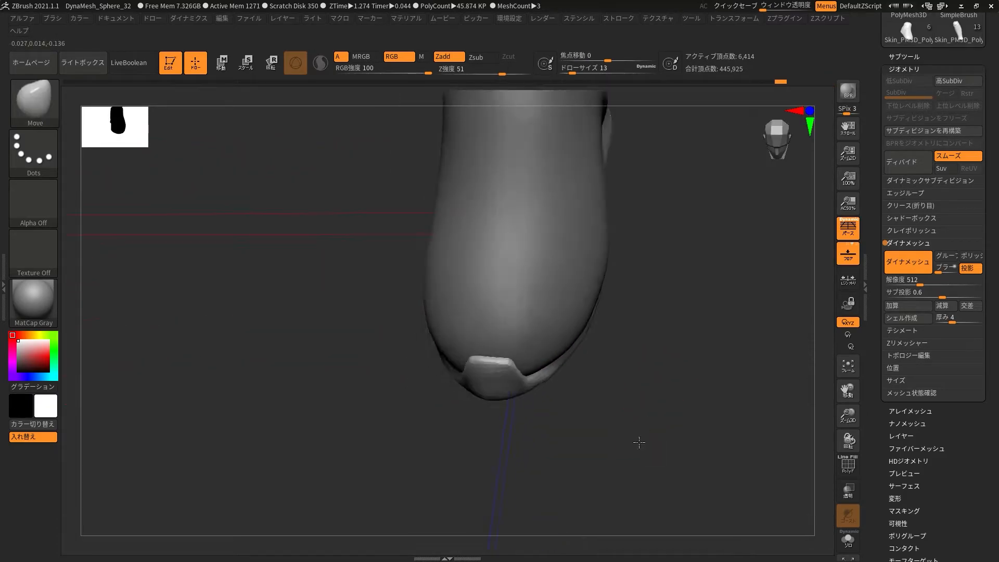
{"action": "right_click_drag", "start_coordinate": [639, 442], "coordinate": [510, 405]}
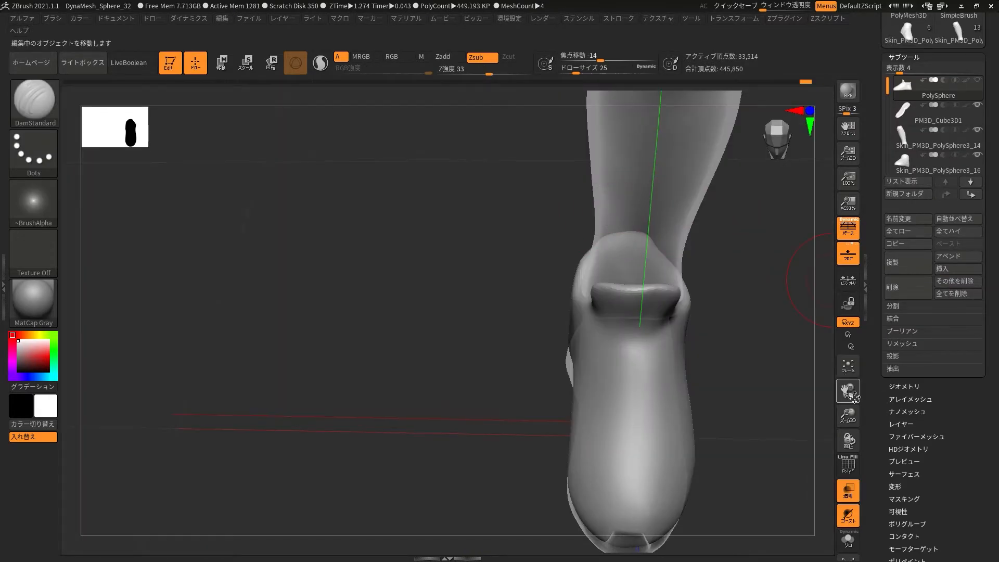
- Carve a U-shaped tongue outline down the instep of the shoe with the DamStandard brush at draw size 6
{"action": "right_click_drag", "start_coordinate": [812, 245], "coordinate": [739, 228]}
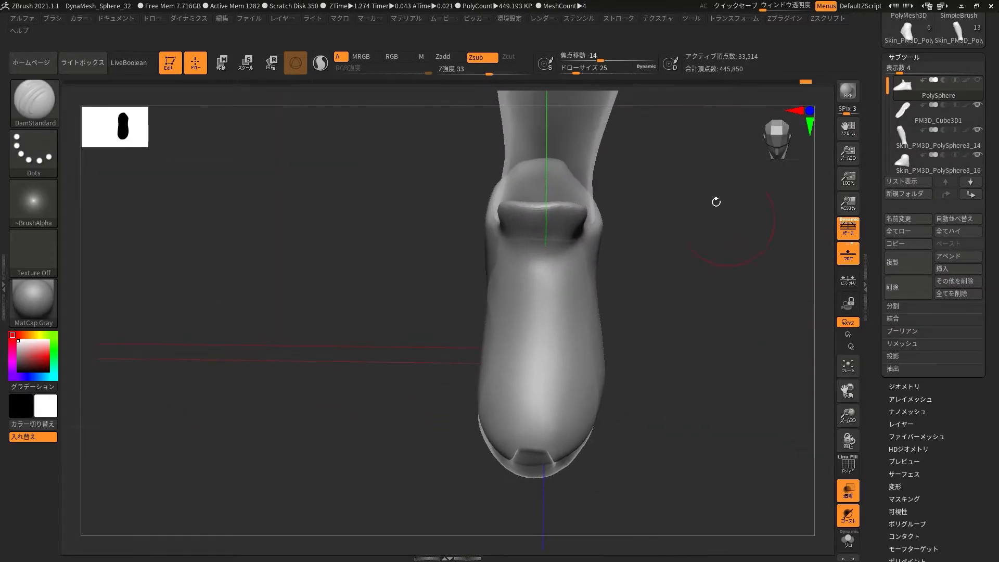
{"action": "left_click_drag", "start_coordinate": [577, 74], "coordinate": [568, 74]}
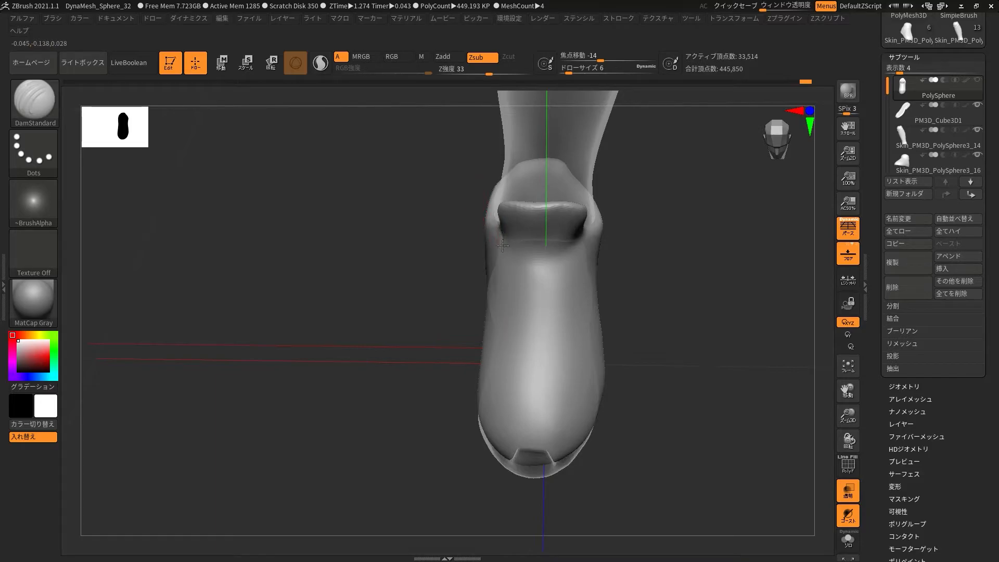
{"action": "left_click_drag", "start_coordinate": [511, 321], "coordinate": [511, 336]}
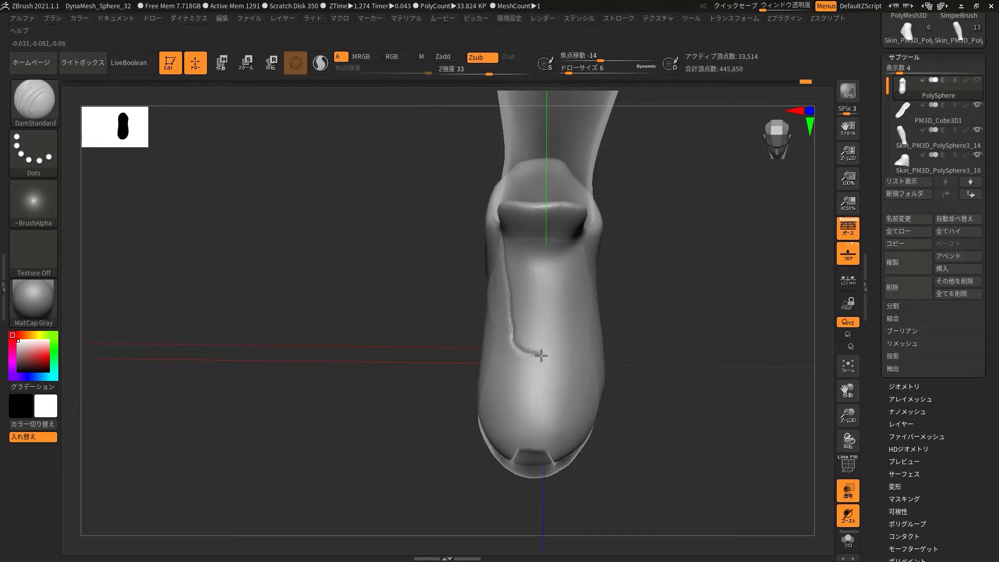
{"action": "right_click_drag", "start_coordinate": [581, 238], "coordinate": [613, 259]}
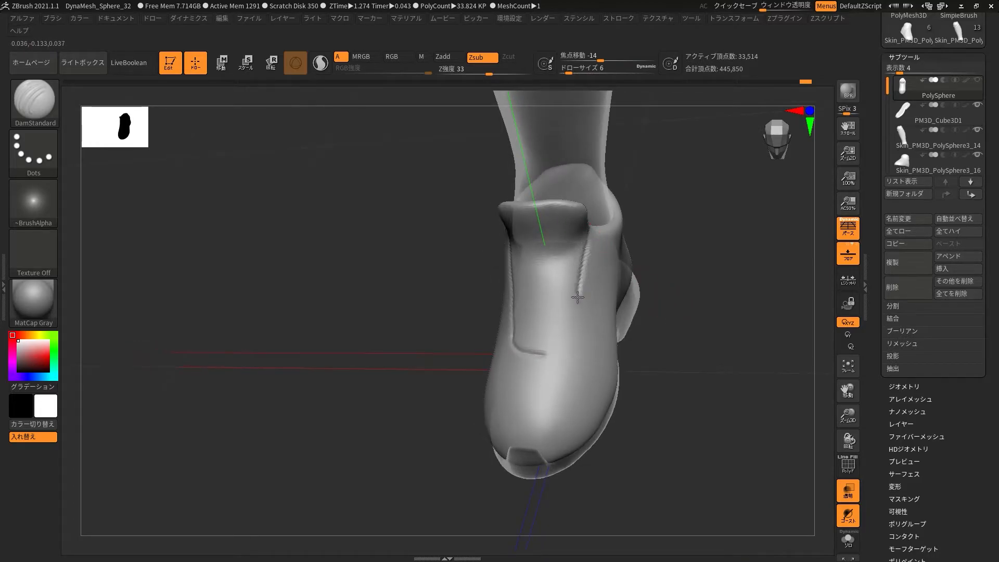
{"action": "mouse_move", "coordinate": [538, 353]}
{"action": "right_mouse_down"}
{"action": "mouse_move", "coordinate": [725, 342]}
{"action": "mouse_move", "coordinate": [734, 317]}
{"action": "mouse_move", "coordinate": [551, 326]}
{"action": "right_mouse_up"}
- Carve a rounded panel line on top of the toe, below the tongue outline, with the DamStandard brush
{"action": "right_click_drag", "start_coordinate": [754, 386], "coordinate": [548, 404]}
{"action": "left_click_drag", "start_coordinate": [296, 278], "coordinate": [367, 317]}
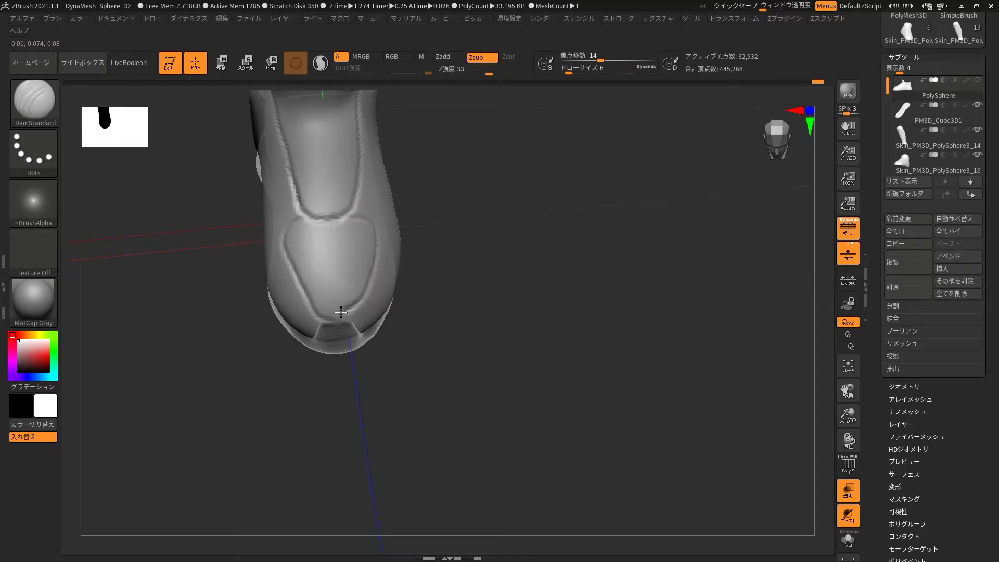
{"action": "mouse_move", "coordinate": [488, 342]}
{"action": "right_mouse_down"}
{"action": "mouse_move", "coordinate": [501, 341]}
{"action": "mouse_move", "coordinate": [488, 330]}
{"action": "right_mouse_up"}
- On the sole subtool, widen and reshape the toe bumper's upper edge with the Move brush at draw sizes 16 and 12
{"action": "left_click", "coordinate": [941, 113]}
{"action": "left_click", "coordinate": [978, 81]}
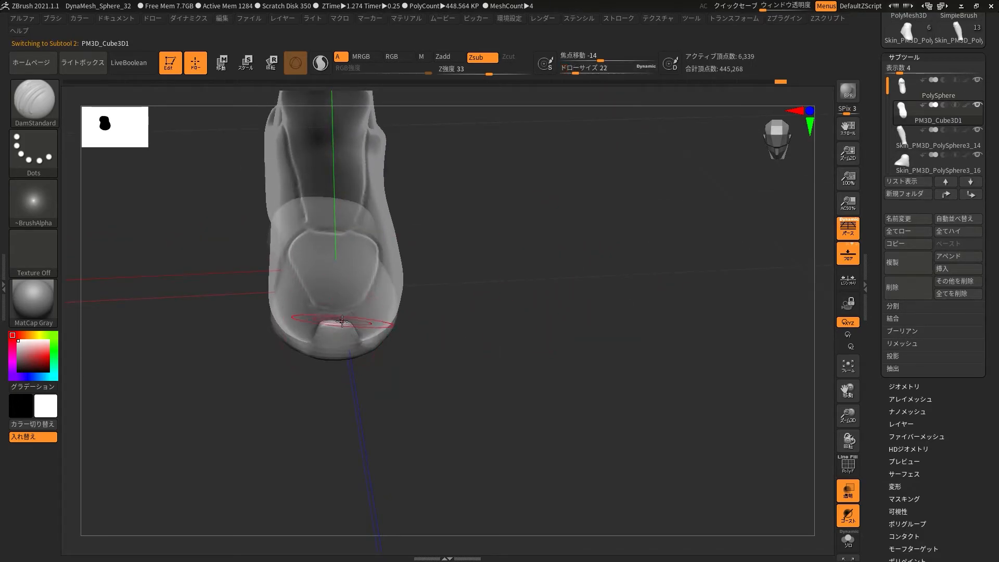
{"action": "left_click", "coordinate": [52, 116]}
{"action": "left_click", "coordinate": [307, 111]}
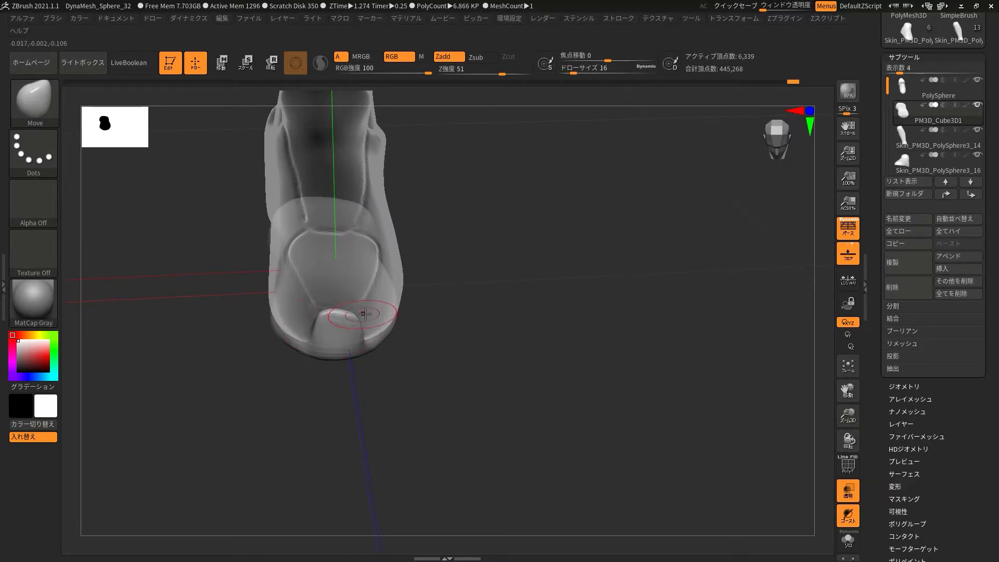
{"action": "left_click", "coordinate": [571, 70]}
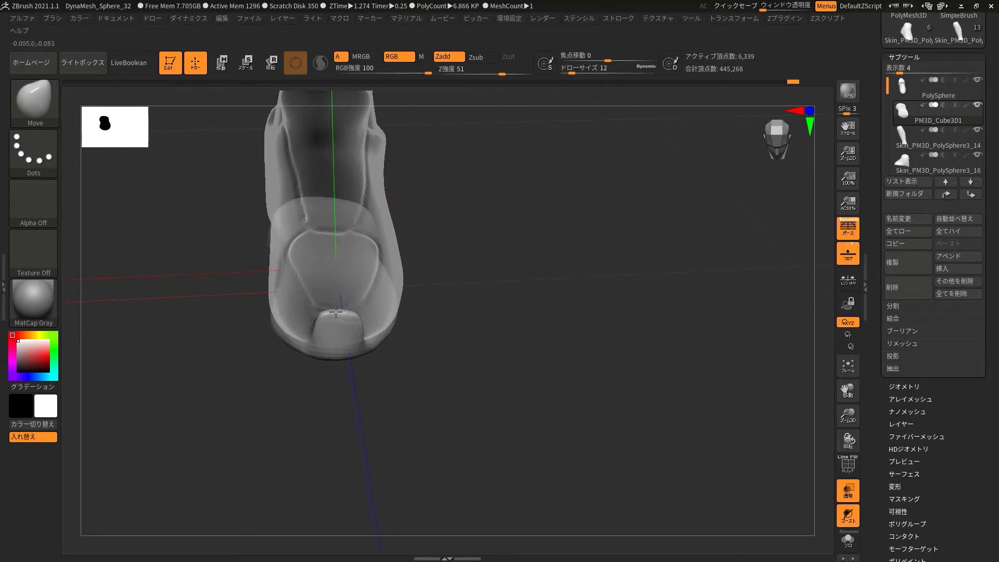
{"action": "left_click_drag", "start_coordinate": [411, 365], "coordinate": [369, 328]}
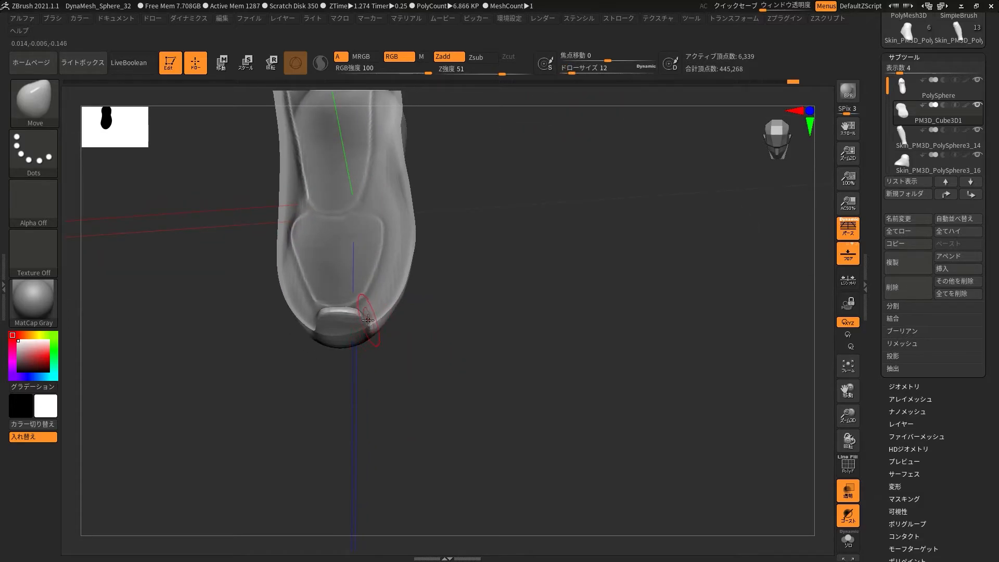
- Refine the upper edge of the rounded toe panel line on the shoe with the DamStandard brush at draw size 7
{"action": "mouse_move", "coordinate": [395, 331]}
{"action": "left_mouse_down"}
{"action": "mouse_move", "coordinate": [424, 375]}
{"action": "mouse_move", "coordinate": [355, 323]}
{"action": "mouse_move", "coordinate": [313, 358]}
{"action": "left_mouse_up"}
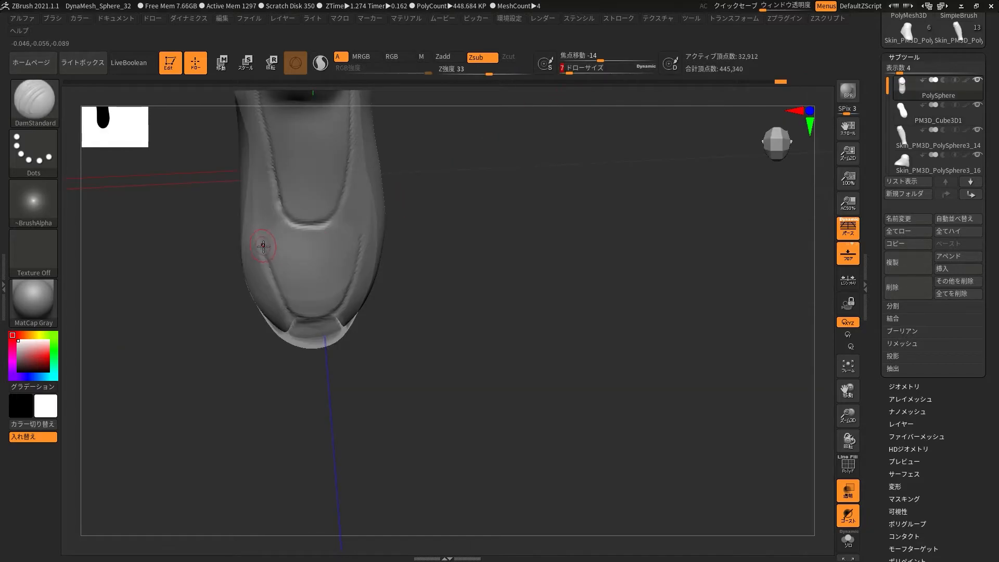
{"action": "left_click_drag", "start_coordinate": [267, 232], "coordinate": [294, 236]}
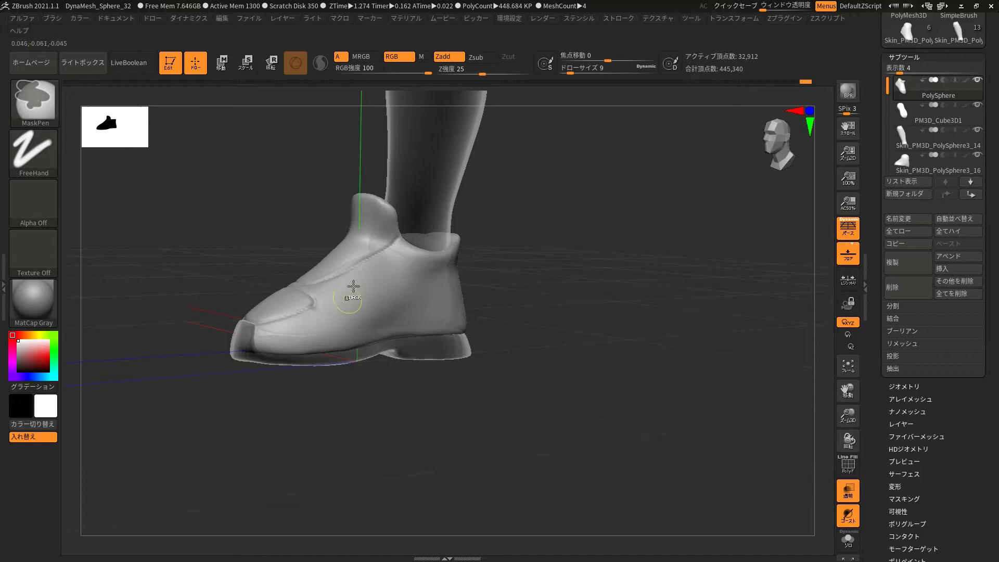
- Mask a zigzag stripe along the side of the shoe, from the toe panel toward the heel, with MaskPen at draw size 3
{"action": "left_click", "coordinate": [566, 71]}
{"action": "left_click_drag", "start_coordinate": [312, 307], "coordinate": [326, 321], "text": "ctrl"}
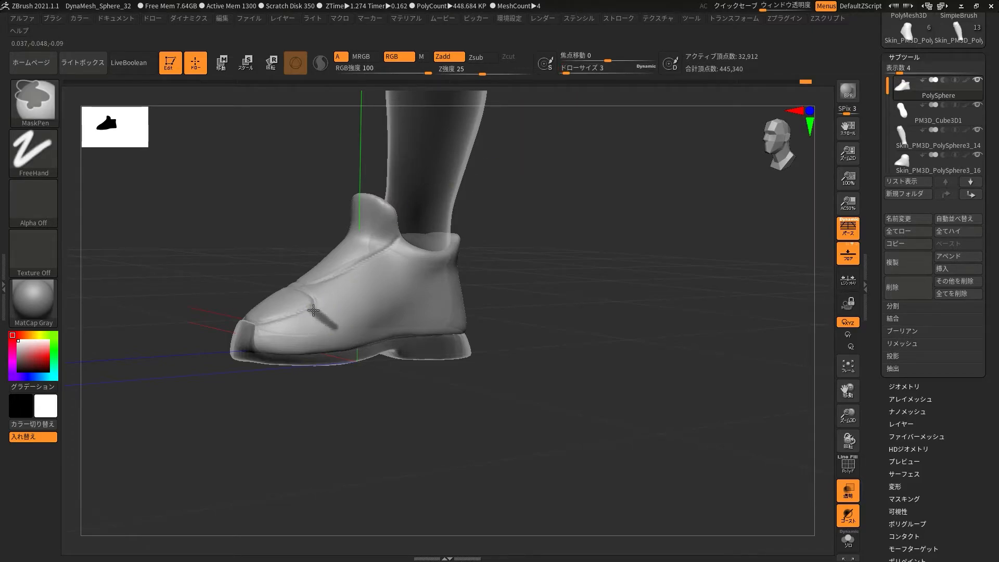
{"action": "left_click_drag", "start_coordinate": [541, 443], "coordinate": [493, 421]}
{"action": "key", "text": "ctrl+z"}
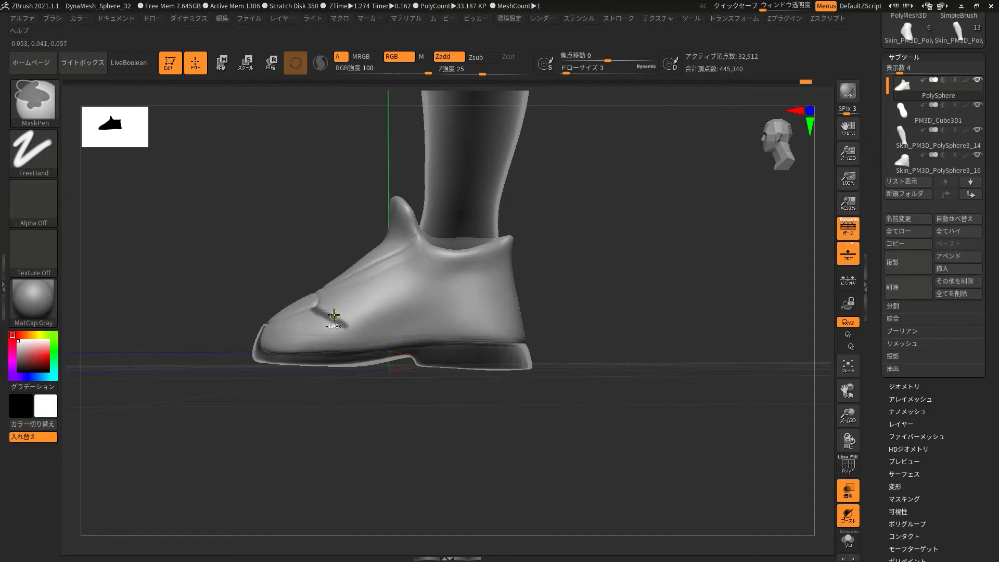
{"action": "mouse_move", "coordinate": [390, 388]}
{"action": "left_mouse_down"}
{"action": "mouse_move", "coordinate": [413, 423]}
{"action": "mouse_move", "coordinate": [423, 370]}
{"action": "left_mouse_up"}
{"action": "mouse_move", "coordinate": [356, 322]}
{"action": "left_mouse_down", "text": "ctrl"}
{"action": "mouse_move", "coordinate": [400, 300]}
{"action": "mouse_move", "coordinate": [408, 319]}
{"action": "left_mouse_up", "text": "ctrl"}
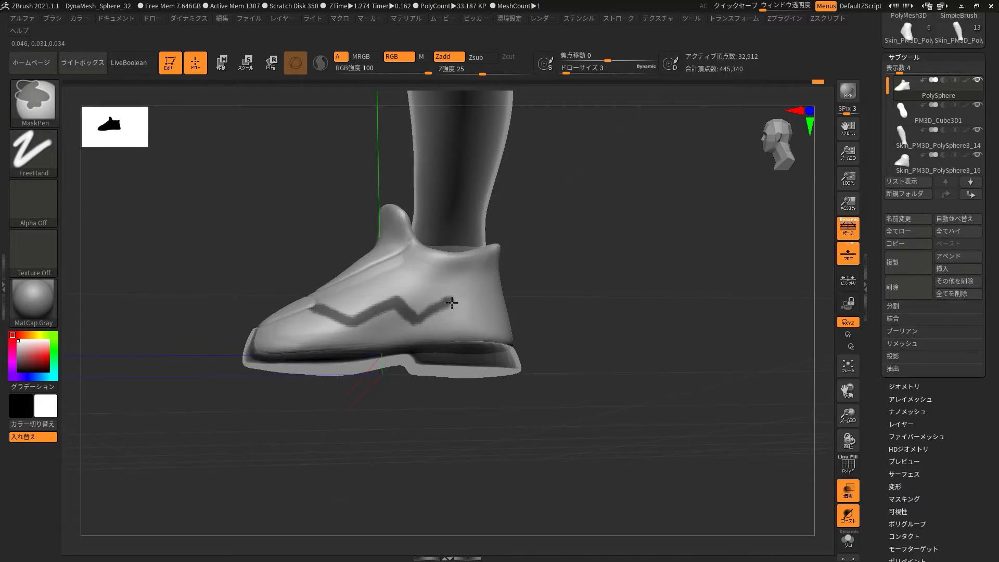
{"action": "right_click_drag", "start_coordinate": [449, 304], "coordinate": [451, 298]}
{"action": "left_click_drag", "start_coordinate": [451, 297], "coordinate": [469, 311], "text": "ctrl"}
{"action": "left_click_drag", "start_coordinate": [455, 308], "coordinate": [471, 314], "text": "ctrl"}
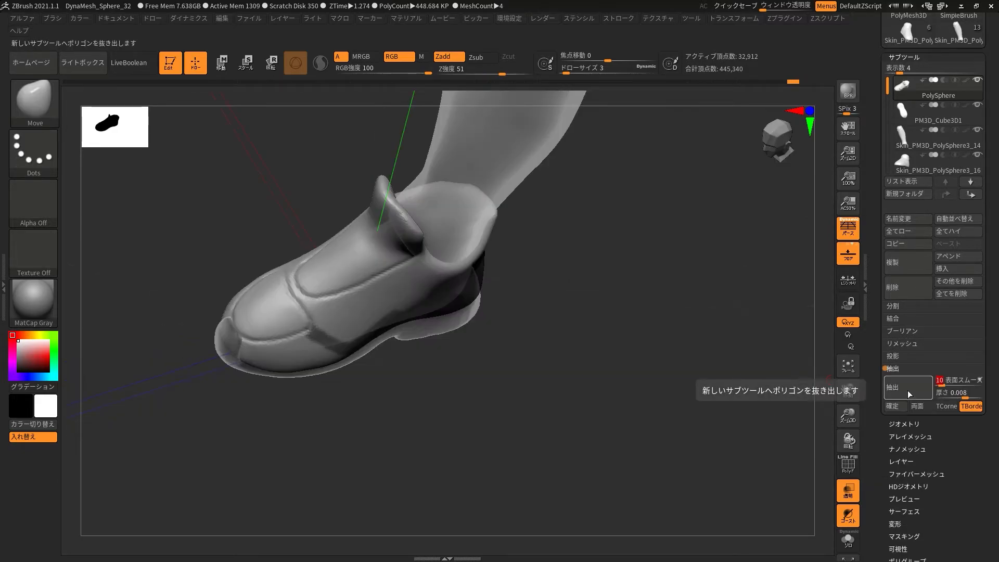
- Extract the masked zigzag at thickness 0.008 and accept it as a new subtool
{"action": "left_click", "coordinate": [910, 394]}
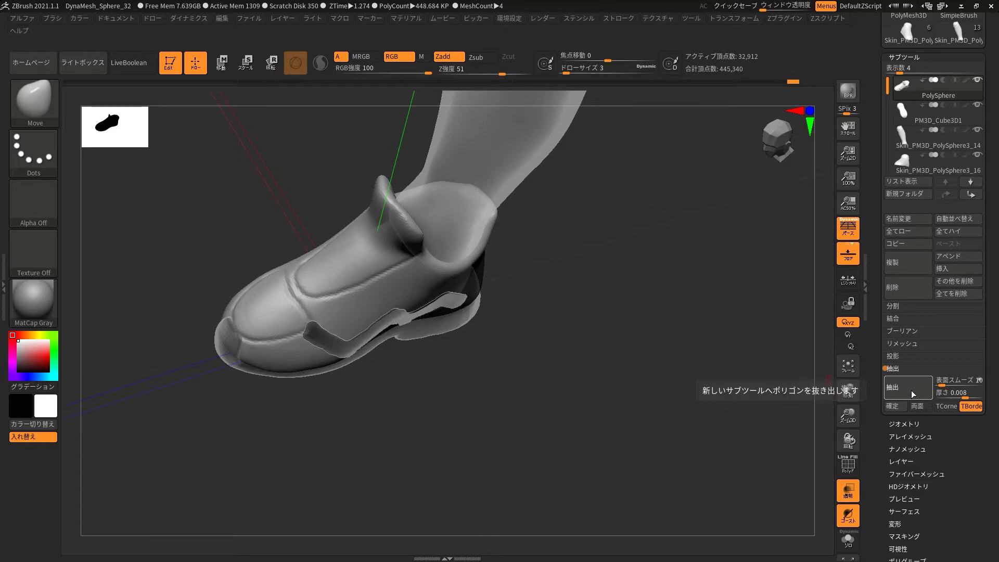
{"action": "left_click", "coordinate": [902, 411]}
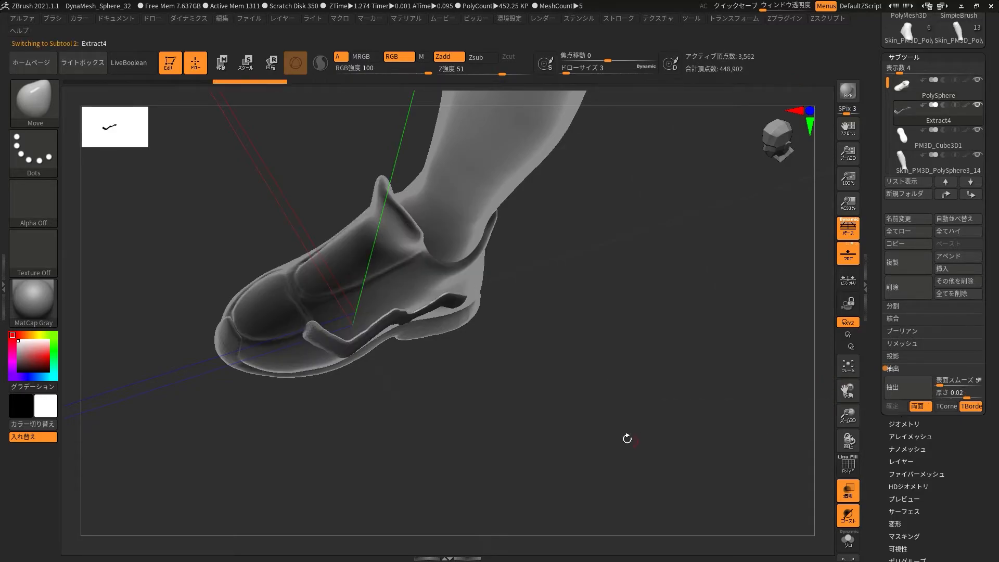
{"action": "right_click_drag", "start_coordinate": [641, 437], "coordinate": [609, 310]}
{"action": "left_click_drag", "start_coordinate": [854, 421], "coordinate": [854, 443]}
- Smooth the extracted zigzag strip along its length on the side of the shoe
{"action": "mouse_move", "coordinate": [245, 317]}
{"action": "left_mouse_down", "text": "shift"}
{"action": "mouse_move", "coordinate": [274, 341]}
{"action": "mouse_move", "coordinate": [397, 284]}
{"action": "left_mouse_up", "text": "shift"}
{"action": "right_click_drag", "start_coordinate": [406, 279], "coordinate": [414, 277], "text": "shift"}
{"action": "left_click_drag", "start_coordinate": [414, 296], "coordinate": [432, 312], "text": "shift"}
{"action": "mouse_move", "coordinate": [419, 300]}
{"action": "left_mouse_down", "text": "shift"}
{"action": "mouse_move", "coordinate": [458, 329]}
{"action": "mouse_move", "coordinate": [496, 311]}
{"action": "left_mouse_up", "text": "shift"}
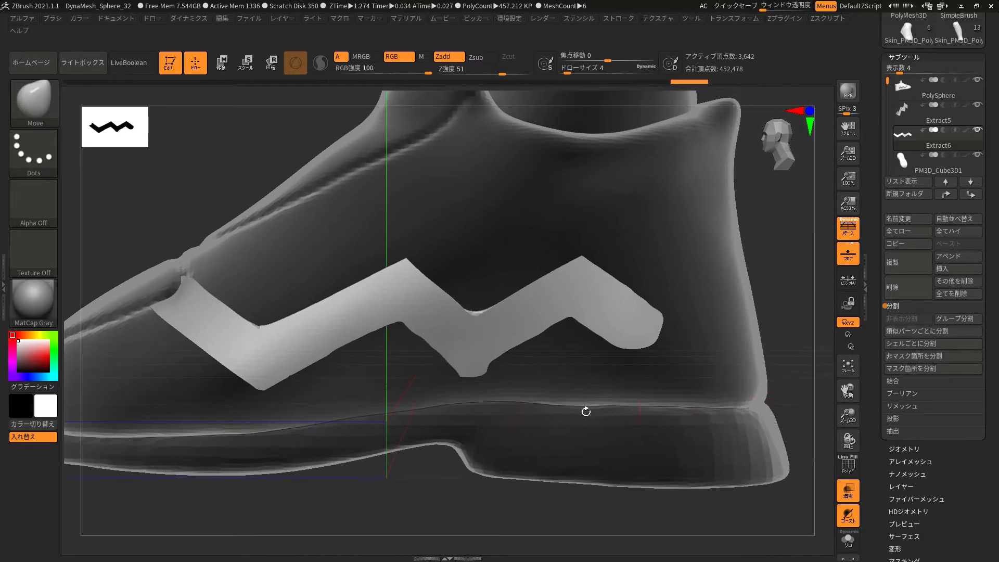
- Trim the zigzag strip's corners to sharp points and cut its rounded heel end straight with the TrimLasso brush
{"action": "mouse_move", "coordinate": [469, 386]}
{"action": "left_mouse_down", "text": "ctrl+shift"}
{"action": "mouse_move", "coordinate": [422, 377]}
{"action": "mouse_move", "coordinate": [408, 331]}
{"action": "mouse_move", "coordinate": [380, 335]}
{"action": "left_mouse_up", "text": "ctrl+shift"}
{"action": "mouse_move", "coordinate": [463, 383]}
{"action": "left_mouse_down", "text": "ctrl+shift"}
{"action": "mouse_move", "coordinate": [425, 373]}
{"action": "mouse_move", "coordinate": [403, 327]}
{"action": "mouse_move", "coordinate": [451, 388]}
{"action": "left_mouse_up", "text": "ctrl+shift"}
{"action": "left_click_drag", "start_coordinate": [398, 324], "coordinate": [398, 324], "text": "ctrl+shift"}
{"action": "mouse_move", "coordinate": [463, 405]}
{"action": "left_mouse_down", "text": "ctrl+shift"}
{"action": "mouse_move", "coordinate": [571, 322]}
{"action": "mouse_move", "coordinate": [520, 341]}
{"action": "mouse_move", "coordinate": [560, 354]}
{"action": "left_mouse_up", "text": "ctrl+shift"}
{"action": "left_click_drag", "start_coordinate": [582, 258], "coordinate": [709, 329], "text": "ctrl+shift"}
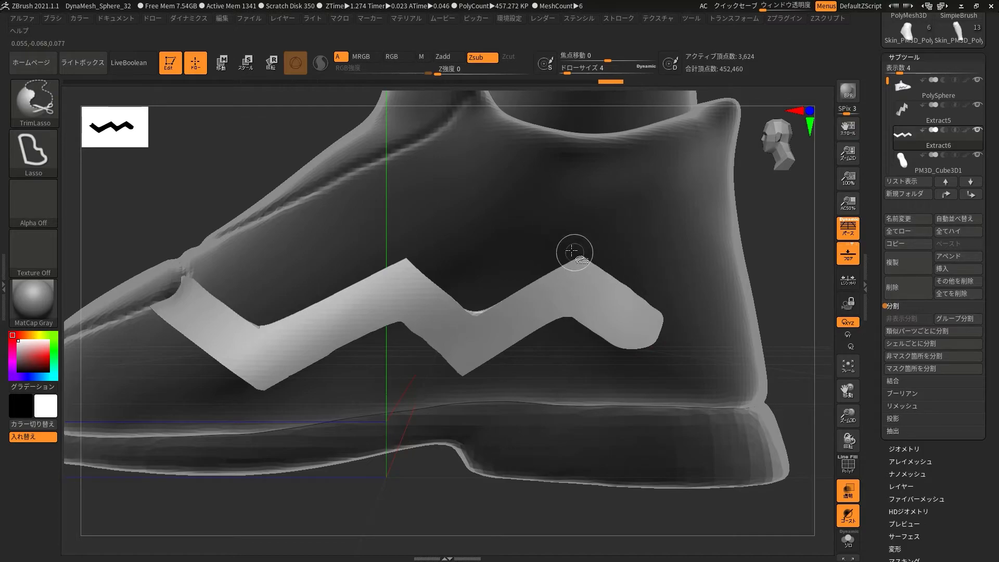
{"action": "left_click_drag", "start_coordinate": [597, 360], "coordinate": [644, 381]}
{"action": "left_click_drag", "start_coordinate": [673, 294], "coordinate": [592, 401], "text": "ctrl+shift"}
{"action": "left_click_drag", "start_coordinate": [542, 436], "coordinate": [583, 437]}
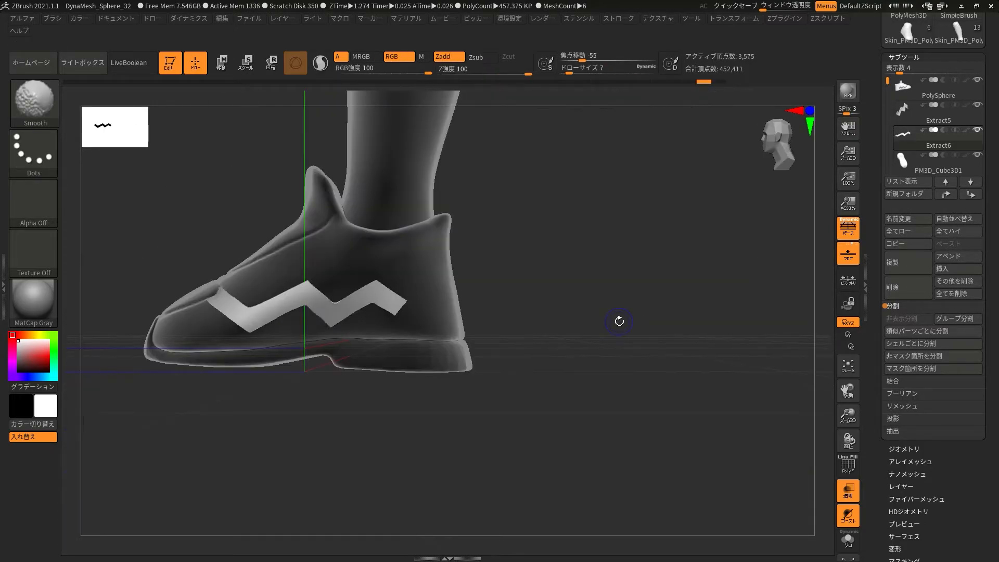
- Insert a Cylinder3D mesh as a new subtool directly below the shoe subtool
{"action": "left_click_drag", "start_coordinate": [620, 321], "coordinate": [598, 357]}
{"action": "left_click_drag", "start_coordinate": [389, 409], "coordinate": [413, 359]}
{"action": "left_click_drag", "start_coordinate": [848, 389], "coordinate": [907, 359]}
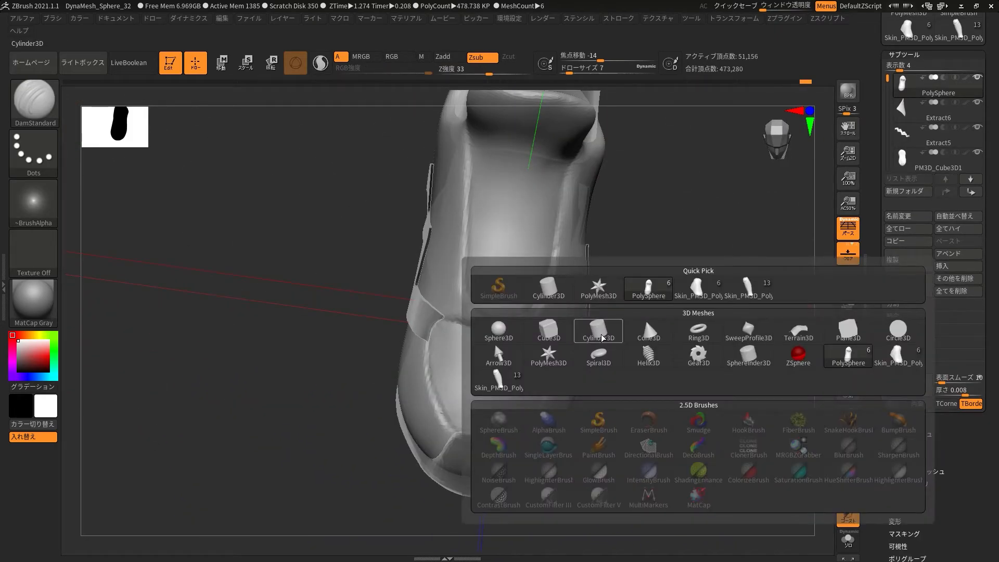
{"action": "left_click", "coordinate": [602, 337]}
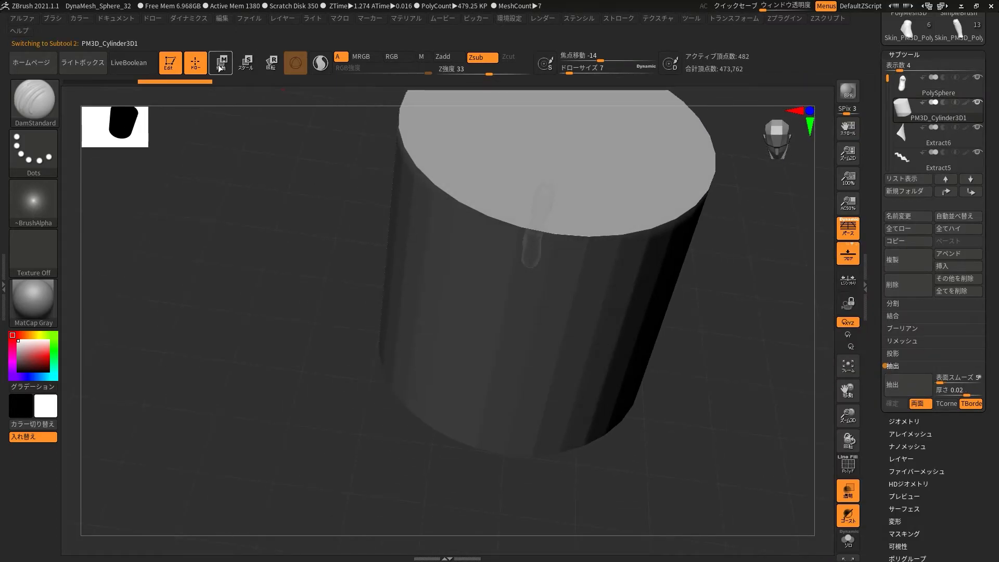
- Shrink the cylinder to a thin rod with the gizmo and lay it across the shoe's instep, just above the tongue outline's lower end
{"action": "left_click", "coordinate": [221, 63]}
{"action": "left_click_drag", "start_coordinate": [572, 221], "coordinate": [603, 409]}
{"action": "left_click_drag", "start_coordinate": [849, 415], "coordinate": [848, 481]}
{"action": "left_click_drag", "start_coordinate": [532, 251], "coordinate": [510, 380]}
{"action": "left_click_drag", "start_coordinate": [661, 432], "coordinate": [629, 295]}
{"action": "left_click_drag", "start_coordinate": [512, 198], "coordinate": [451, 18]}
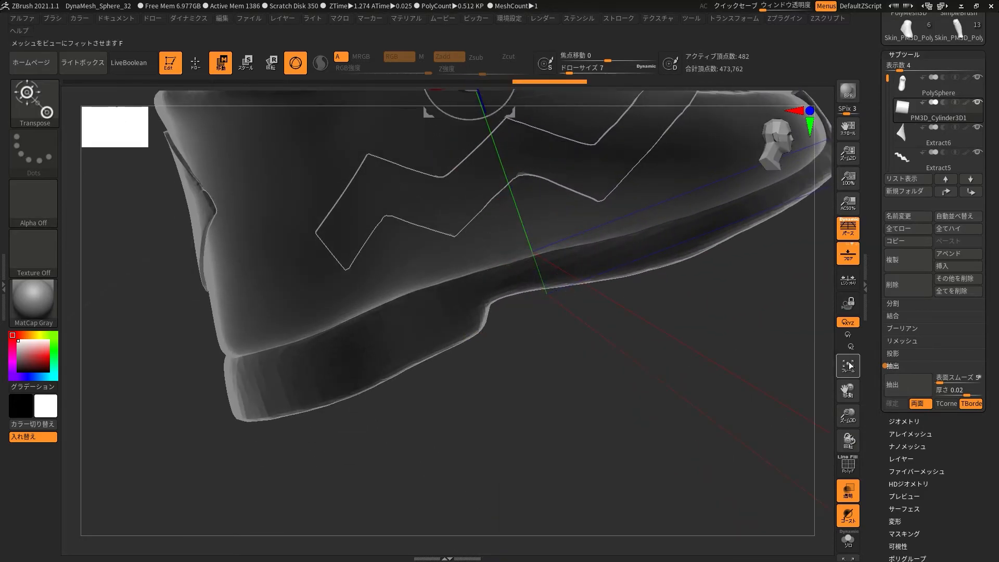
{"action": "left_click_drag", "start_coordinate": [847, 390], "coordinate": [676, 552]}
{"action": "left_click_drag", "start_coordinate": [365, 302], "coordinate": [485, 259]}
{"action": "left_click_drag", "start_coordinate": [613, 274], "coordinate": [573, 291]}
{"action": "left_click_drag", "start_coordinate": [428, 281], "coordinate": [498, 285]}
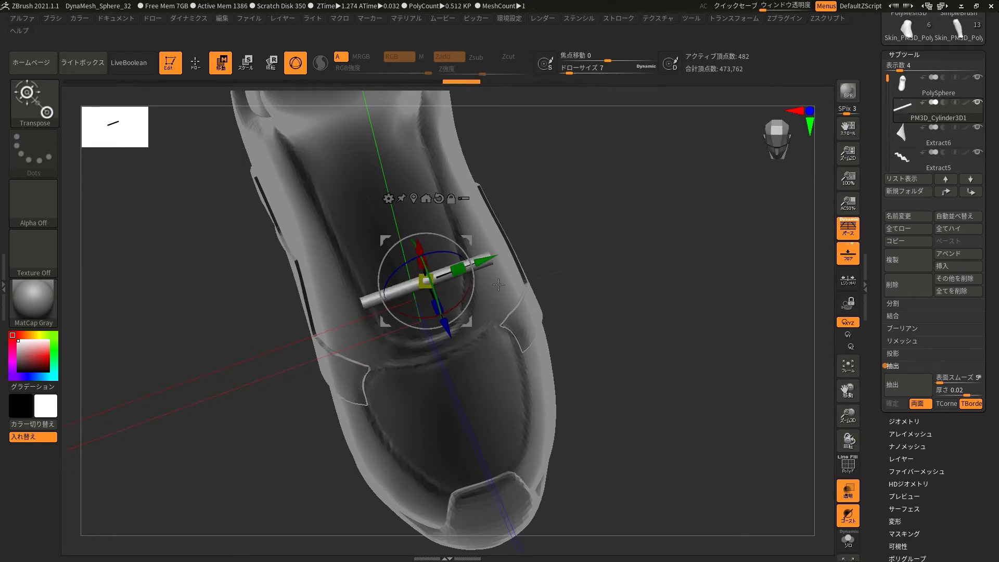
{"action": "left_click_drag", "start_coordinate": [671, 290], "coordinate": [709, 289]}
{"action": "mouse_move", "coordinate": [441, 217]}
{"action": "left_mouse_down"}
{"action": "mouse_move", "coordinate": [557, 304]}
{"action": "mouse_move", "coordinate": [577, 302]}
{"action": "mouse_move", "coordinate": [555, 357]}
{"action": "left_mouse_up"}
- Bend the rod's ends down around the instep with the Move brush at draw size 8 to form the first shoelace
{"action": "key", "text": "q"}
{"action": "mouse_move", "coordinate": [590, 256]}
{"action": "left_mouse_down"}
{"action": "mouse_move", "coordinate": [633, 294]}
{"action": "mouse_move", "coordinate": [603, 296]}
{"action": "left_mouse_up"}
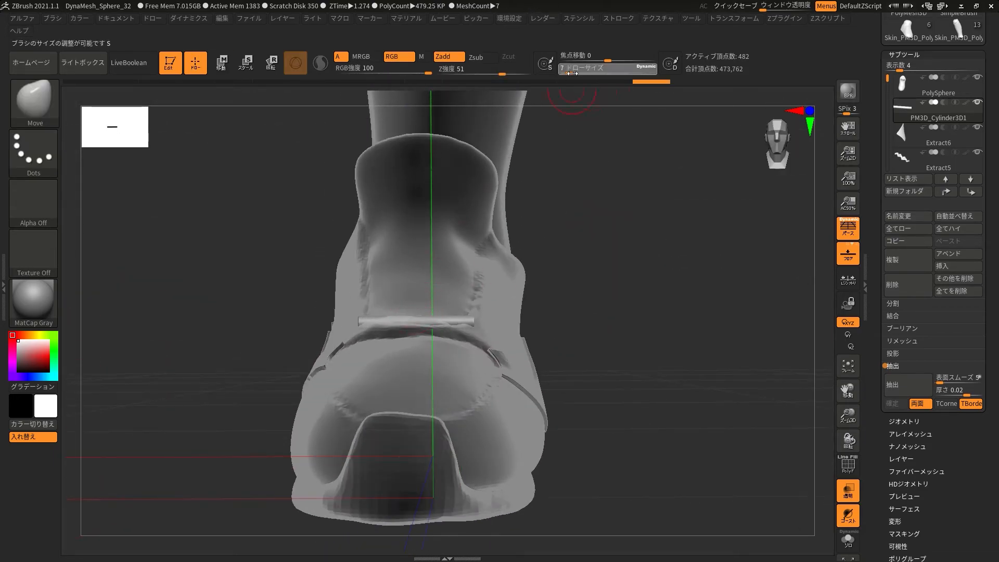
{"action": "left_click_drag", "start_coordinate": [571, 73], "coordinate": [569, 73]}
{"action": "left_click_drag", "start_coordinate": [449, 313], "coordinate": [452, 317]}
{"action": "mouse_move", "coordinate": [559, 333]}
{"action": "left_mouse_down"}
{"action": "mouse_move", "coordinate": [511, 428]}
{"action": "mouse_move", "coordinate": [622, 430]}
{"action": "mouse_move", "coordinate": [691, 418]}
{"action": "mouse_move", "coordinate": [698, 401]}
{"action": "left_mouse_up"}
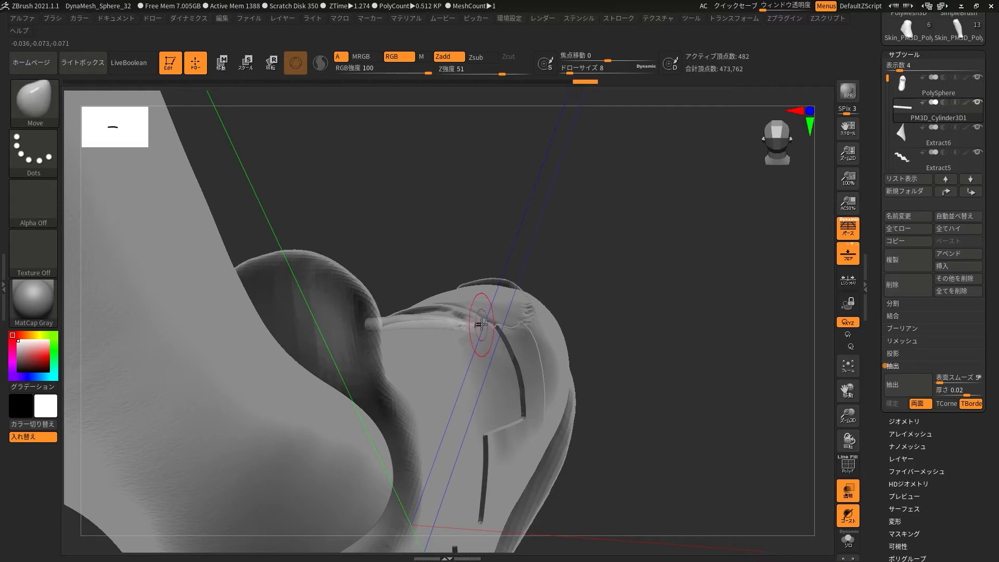
{"action": "left_click_drag", "start_coordinate": [482, 325], "coordinate": [481, 330]}
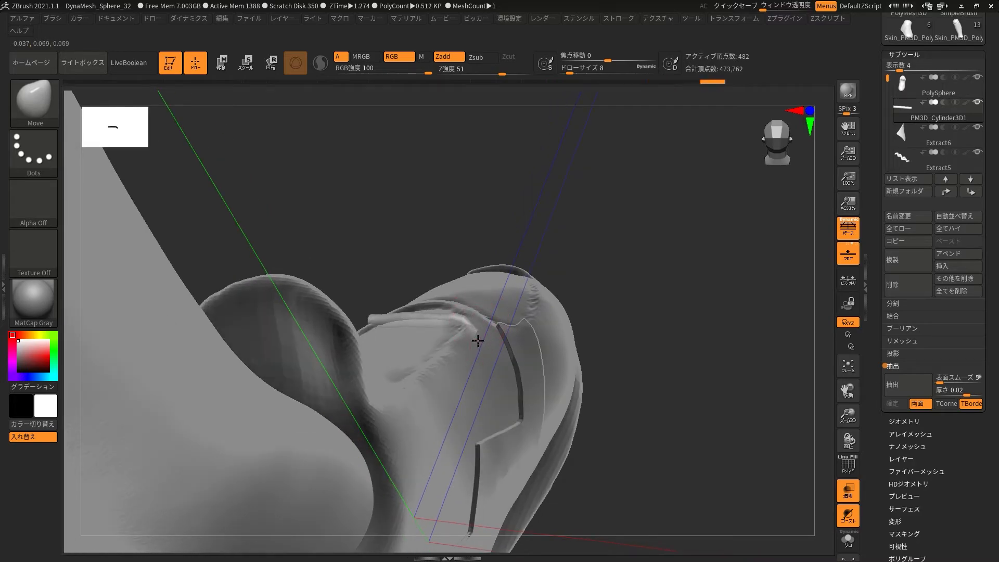
{"action": "mouse_move", "coordinate": [575, 358]}
{"action": "left_mouse_down"}
{"action": "mouse_move", "coordinate": [378, 324]}
{"action": "mouse_move", "coordinate": [361, 340]}
{"action": "left_mouse_up"}
{"action": "mouse_move", "coordinate": [361, 339]}
{"action": "right_mouse_down"}
{"action": "mouse_move", "coordinate": [366, 346]}
{"action": "mouse_move", "coordinate": [335, 290]}
{"action": "mouse_move", "coordinate": [370, 357]}
{"action": "mouse_move", "coordinate": [365, 343]}
{"action": "right_mouse_up"}
{"action": "left_click_drag", "start_coordinate": [363, 340], "coordinate": [371, 325]}
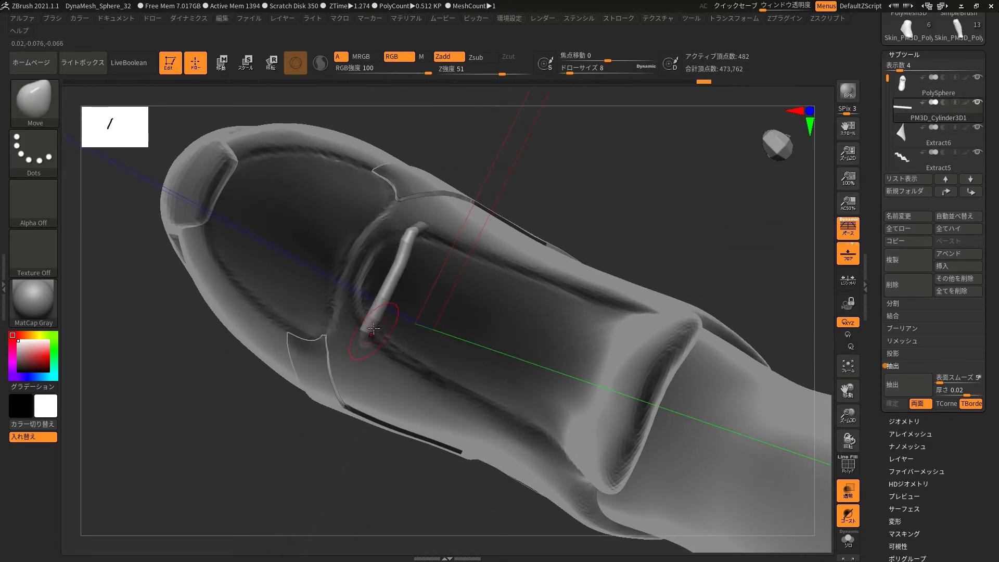
{"action": "mouse_move", "coordinate": [414, 228]}
{"action": "right_mouse_down"}
{"action": "mouse_move", "coordinate": [582, 176]}
{"action": "mouse_move", "coordinate": [656, 238]}
{"action": "mouse_move", "coordinate": [460, 256]}
{"action": "mouse_move", "coordinate": [461, 229]}
{"action": "mouse_move", "coordinate": [573, 172]}
{"action": "right_mouse_up"}
{"action": "mouse_move", "coordinate": [689, 213]}
{"action": "right_mouse_down"}
{"action": "mouse_move", "coordinate": [692, 236]}
{"action": "mouse_move", "coordinate": [671, 221]}
{"action": "right_mouse_up"}
- Duplicate the lace subtool and move the copy up the instep with the gizmo
{"action": "left_click_drag", "start_coordinate": [852, 388], "coordinate": [849, 552]}
{"action": "right_click_drag", "start_coordinate": [695, 317], "coordinate": [729, 321]}
{"action": "left_click", "coordinate": [907, 260]}
{"action": "left_click", "coordinate": [230, 69]}
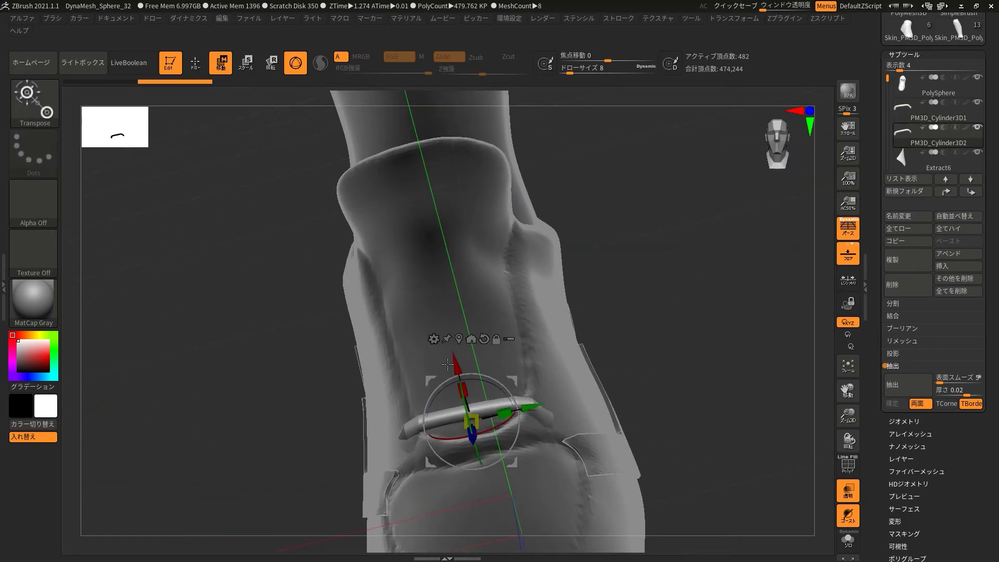
{"action": "left_click_drag", "start_coordinate": [474, 437], "coordinate": [470, 404]}
{"action": "left_click_drag", "start_coordinate": [451, 330], "coordinate": [443, 292]}
- Shape the duplicated lace into a curved diagonal across the tongue and apply DynaMesh to it at resolution 1280
{"action": "right_click_drag", "start_coordinate": [603, 333], "coordinate": [739, 333]}
{"action": "left_click_drag", "start_coordinate": [519, 359], "coordinate": [587, 370]}
{"action": "left_click_drag", "start_coordinate": [531, 303], "coordinate": [529, 319]}
{"action": "right_click_drag", "start_coordinate": [629, 338], "coordinate": [576, 334]}
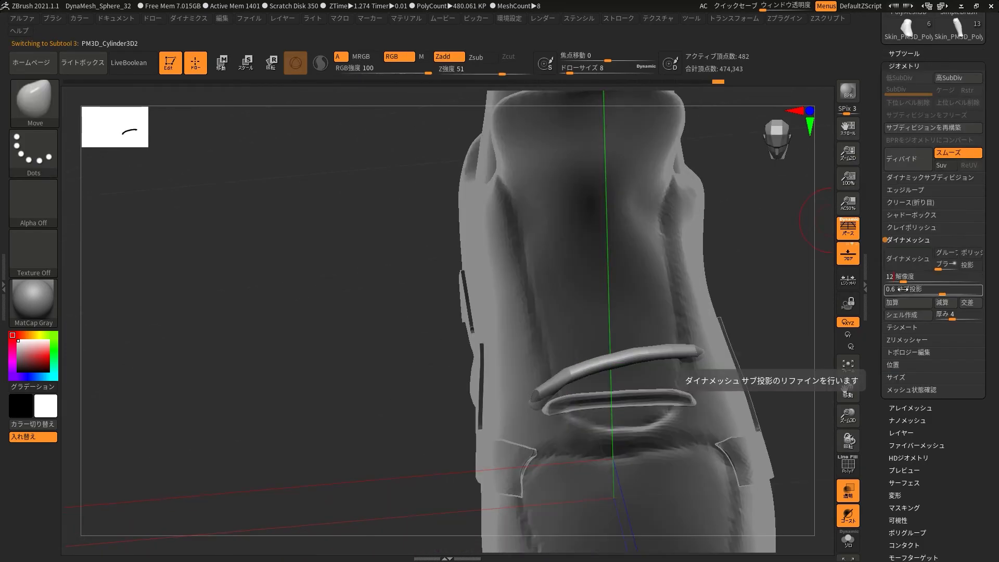
{"action": "left_click", "coordinate": [891, 266]}
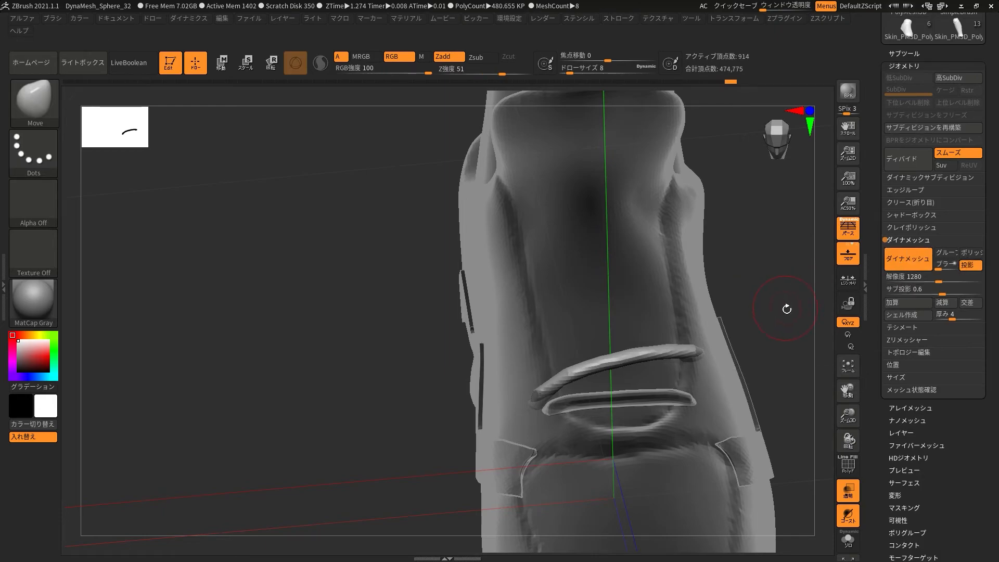
{"action": "right_click_drag", "start_coordinate": [781, 326], "coordinate": [719, 370]}
- Duplicate the diagonal lace and rotate the copy with the gizmo for the opposite crossing direction
{"action": "right_click_drag", "start_coordinate": [531, 398], "coordinate": [777, 380]}
{"action": "right_click_drag", "start_coordinate": [776, 381], "coordinate": [796, 381]}
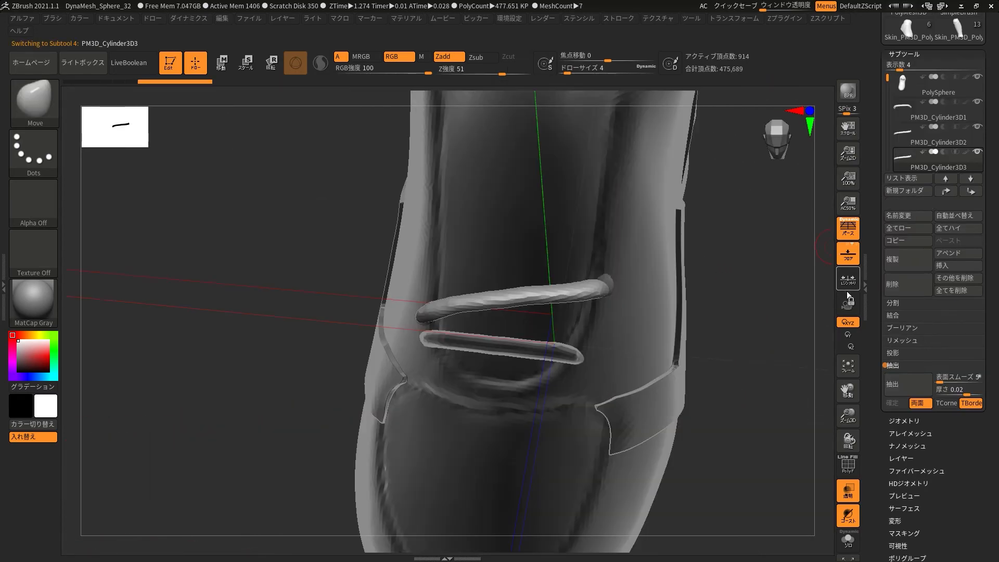
{"action": "left_click", "coordinate": [249, 64]}
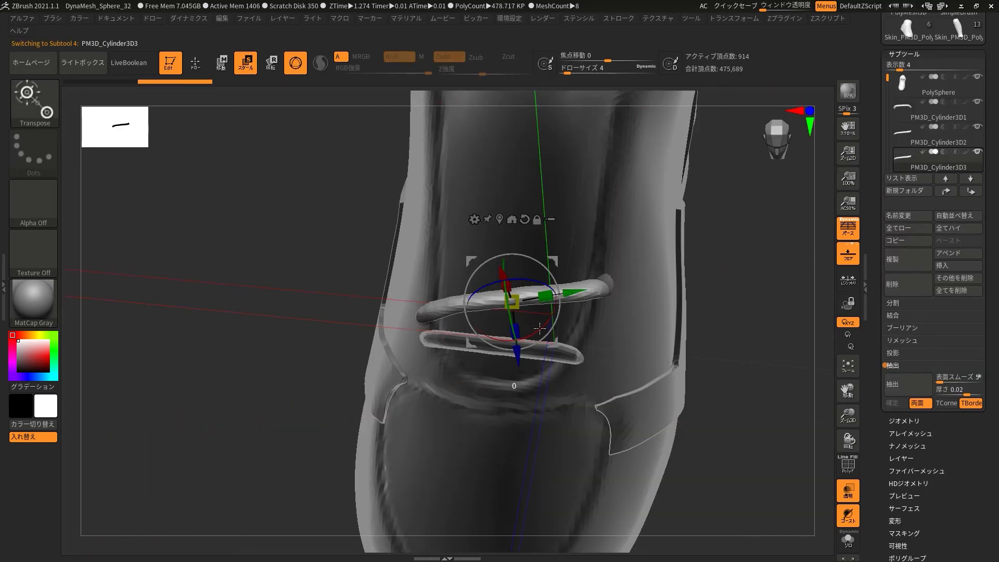
{"action": "left_click_drag", "start_coordinate": [542, 327], "coordinate": [520, 341]}
{"action": "right_click_drag", "start_coordinate": [712, 309], "coordinate": [709, 345]}
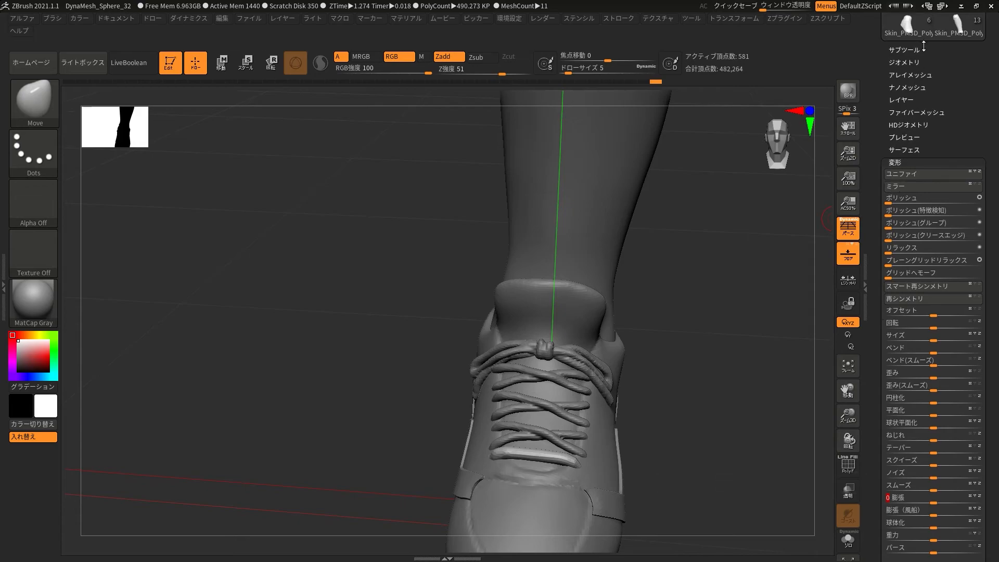
- Select the lowest crossed-lace subtool, PM3D_Cylinder3D2, and thicken it with the Inflate deformation
{"action": "left_click", "coordinate": [925, 49]}
{"action": "left_click", "coordinate": [907, 130]}
{"action": "left_click", "coordinate": [915, 504]}
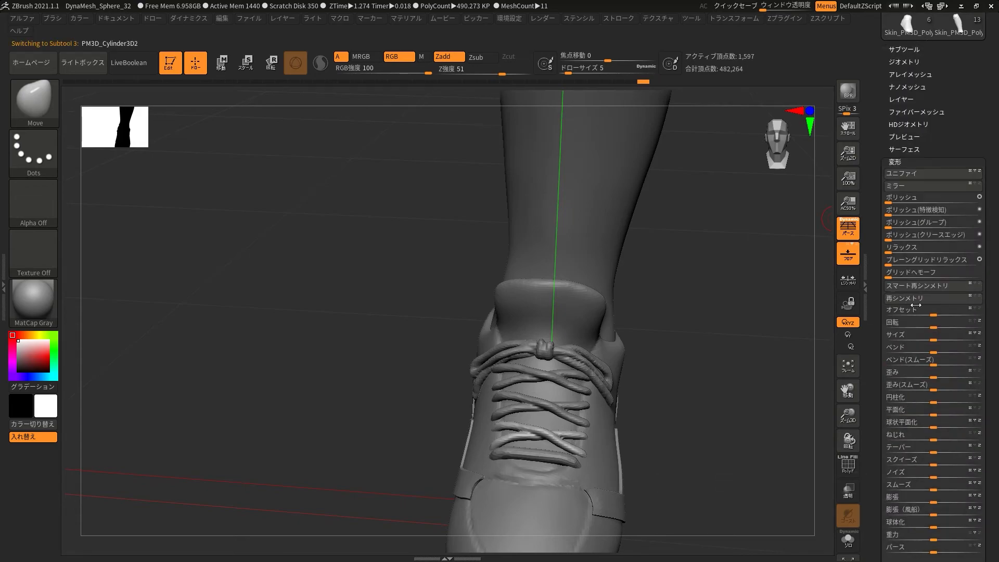
{"action": "left_click", "coordinate": [898, 501]}
{"action": "key", "text": "ctrl+z"}
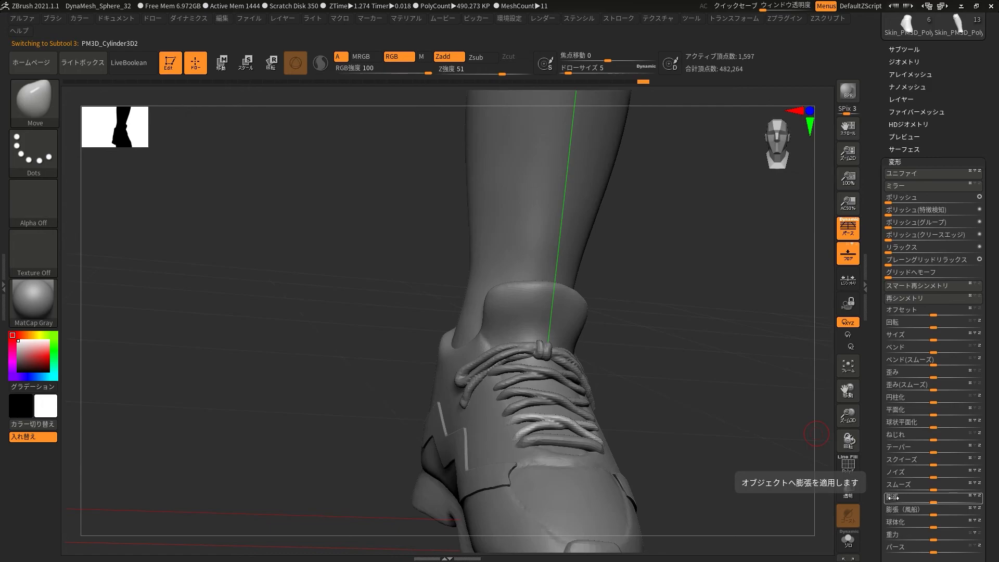
{"action": "left_click_drag", "start_coordinate": [891, 497], "coordinate": [895, 497]}
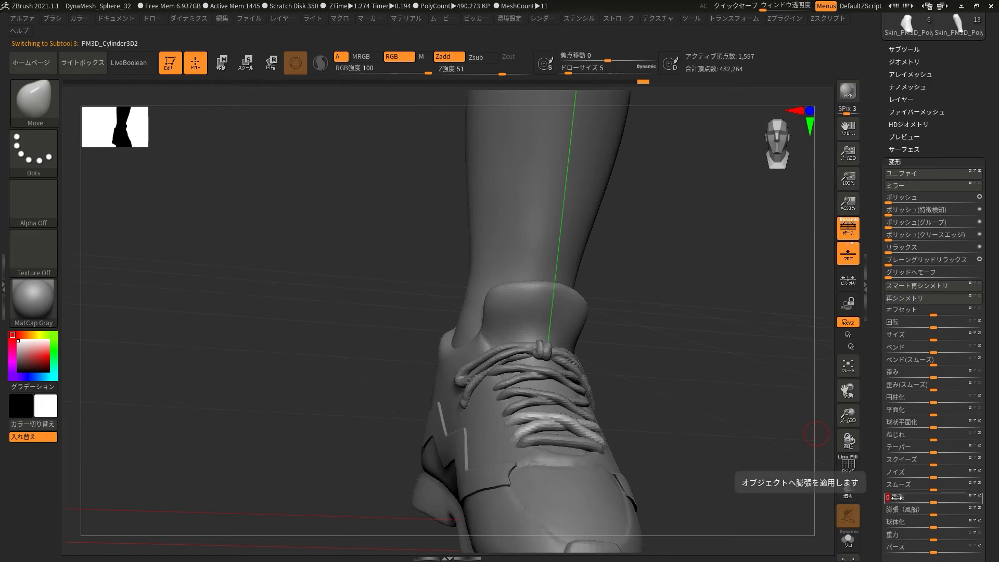
- Select the tied bow lace subtool, PM3D_Cylinder3D5, with the subtool merge options open
{"action": "left_click_drag", "start_coordinate": [918, 94], "coordinate": [918, 92]}
{"action": "left_click", "coordinate": [928, 46]}
{"action": "left_click_drag", "start_coordinate": [772, 408], "coordinate": [775, 303]}
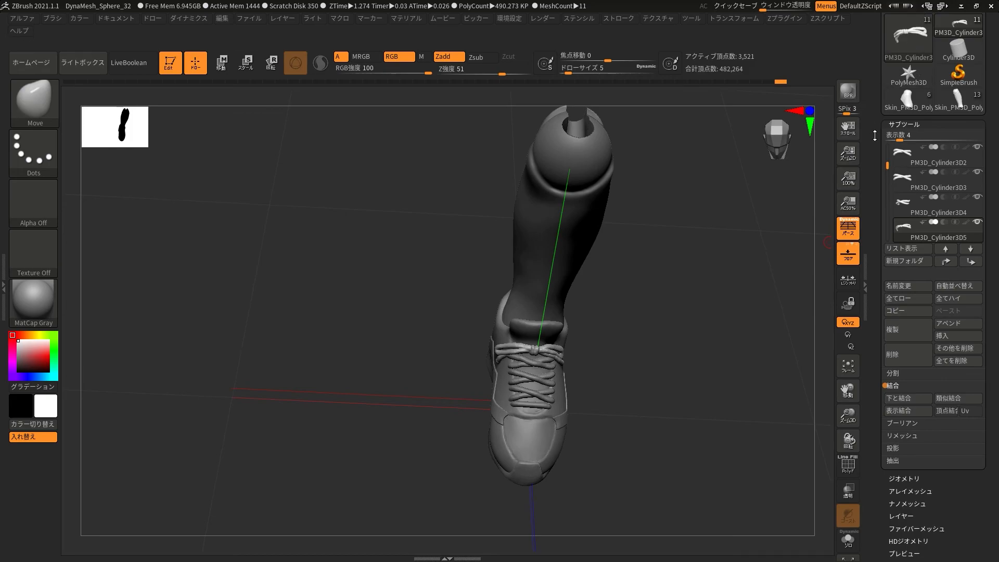
{"action": "key", "text": "ctrl"}
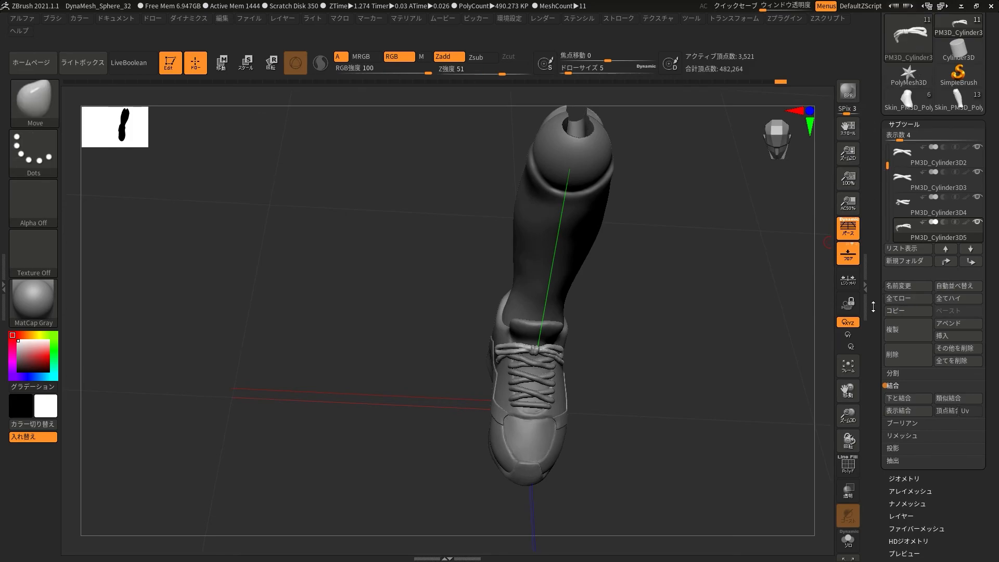